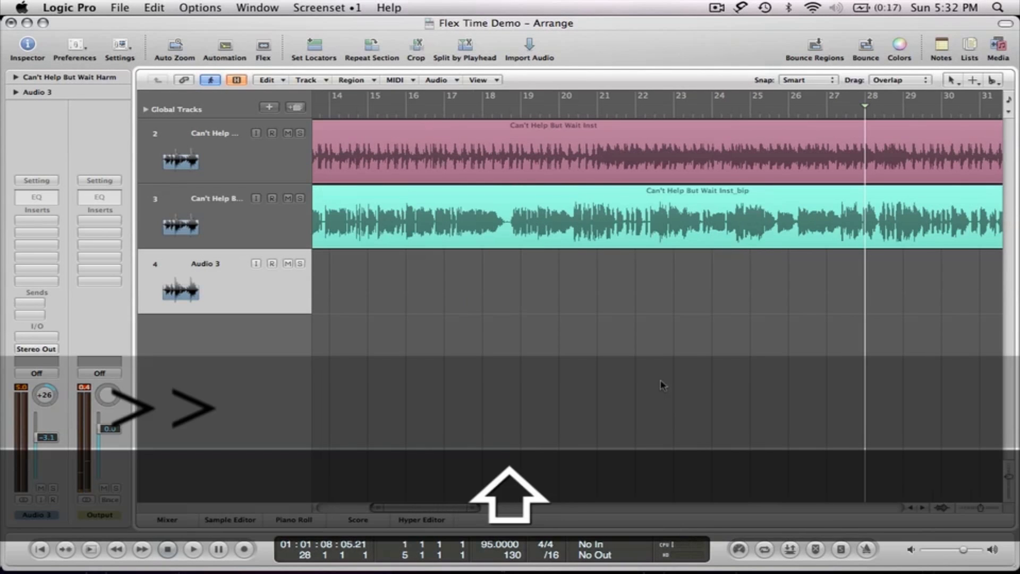
Step: Play part of the song, then enlarge the track 3 audio region around bars 48 to 56
key(space)
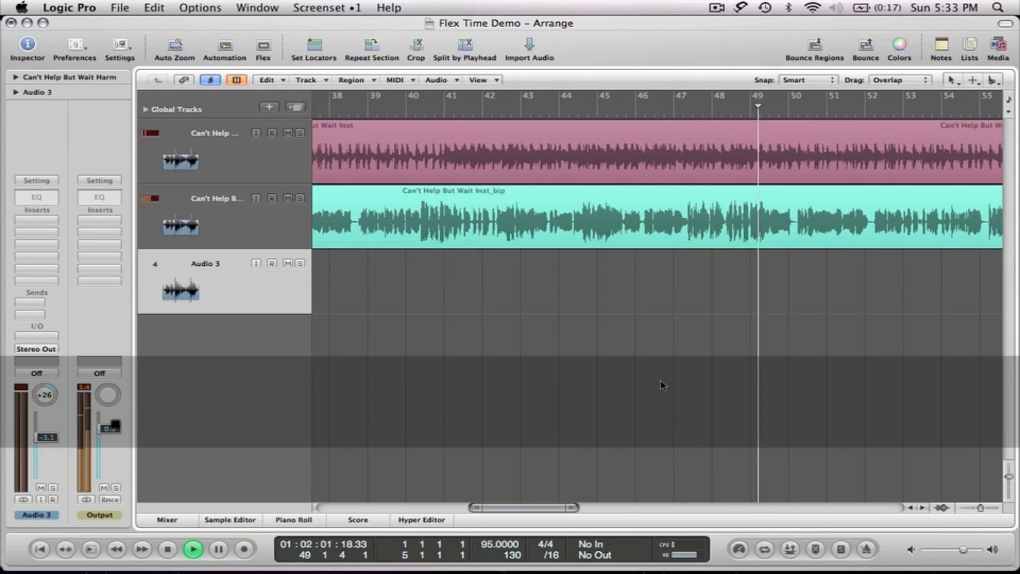
key(space)
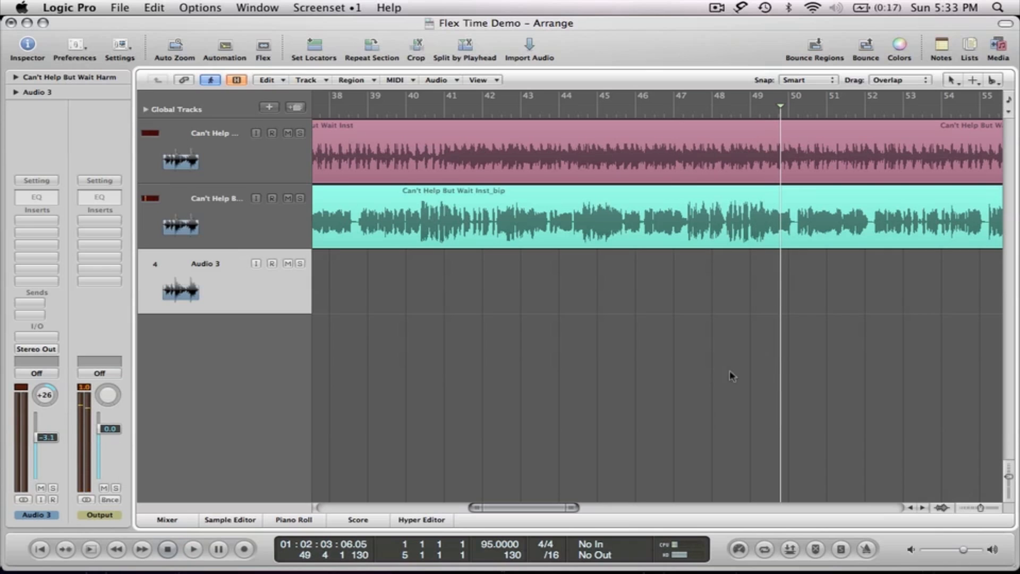
scroll(774, 376, right, 3)
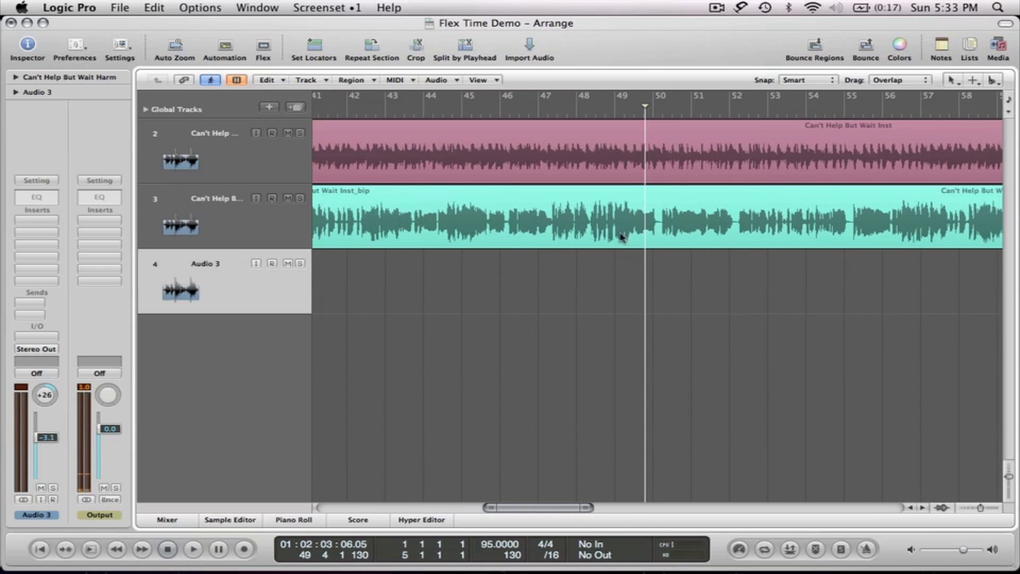
key(ctrl+alt)
drag(587, 198, 891, 312)
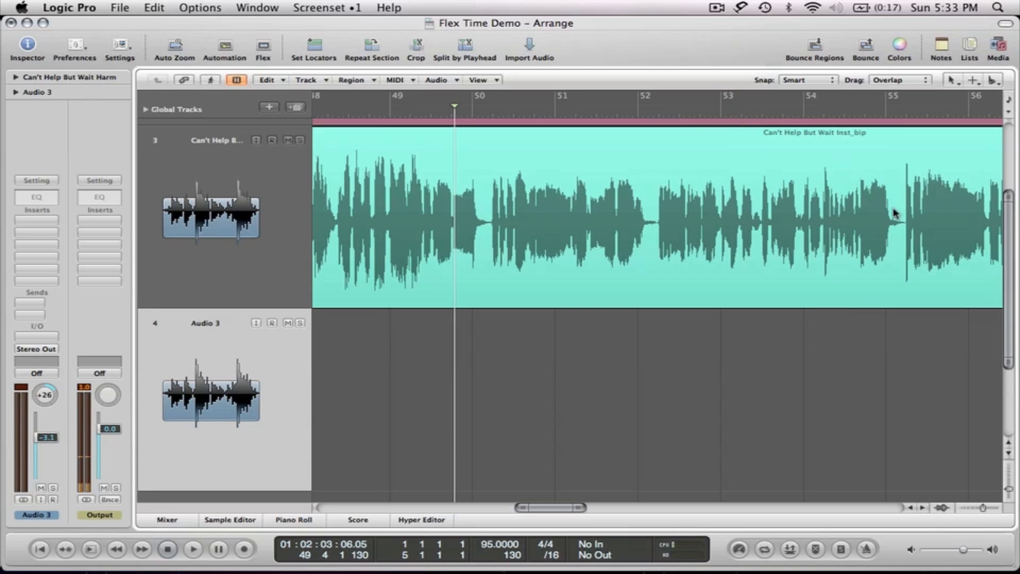
Step: Play the track 3 audio region from about bar 52 to bar 56
click(657, 114)
double_click(657, 114)
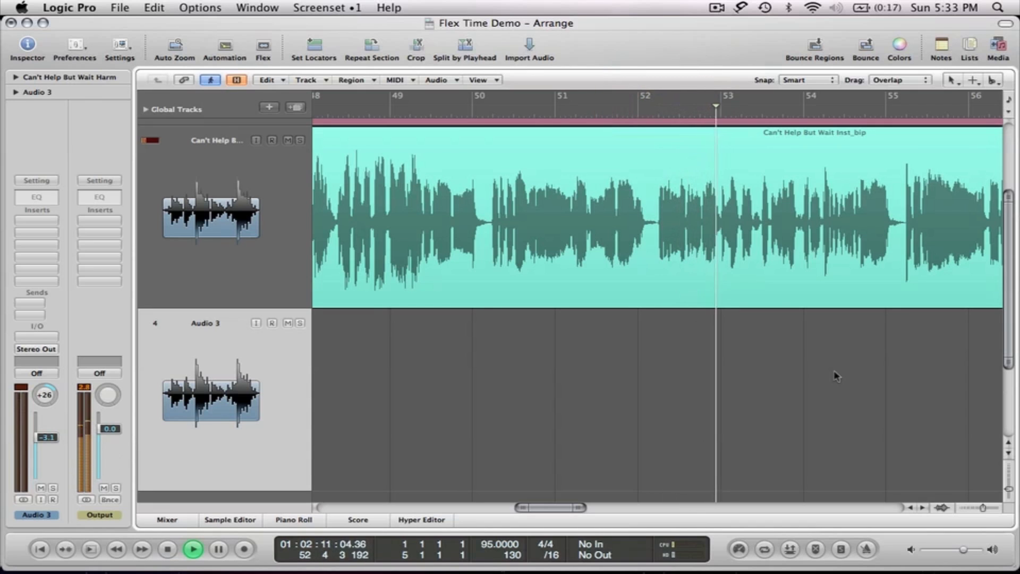
scroll(834, 376, right, 3)
scroll(837, 376, right, 1)
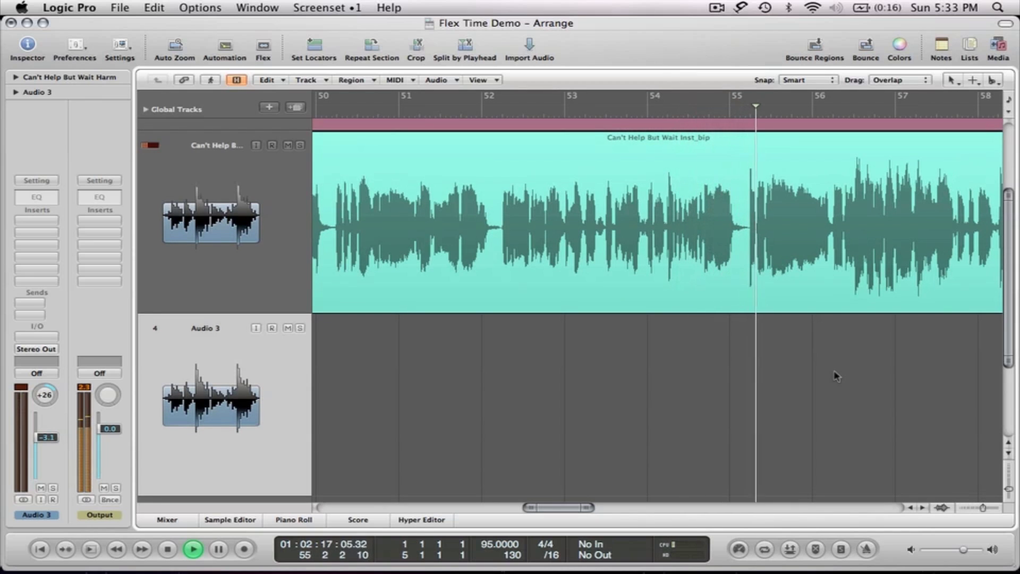
key(space)
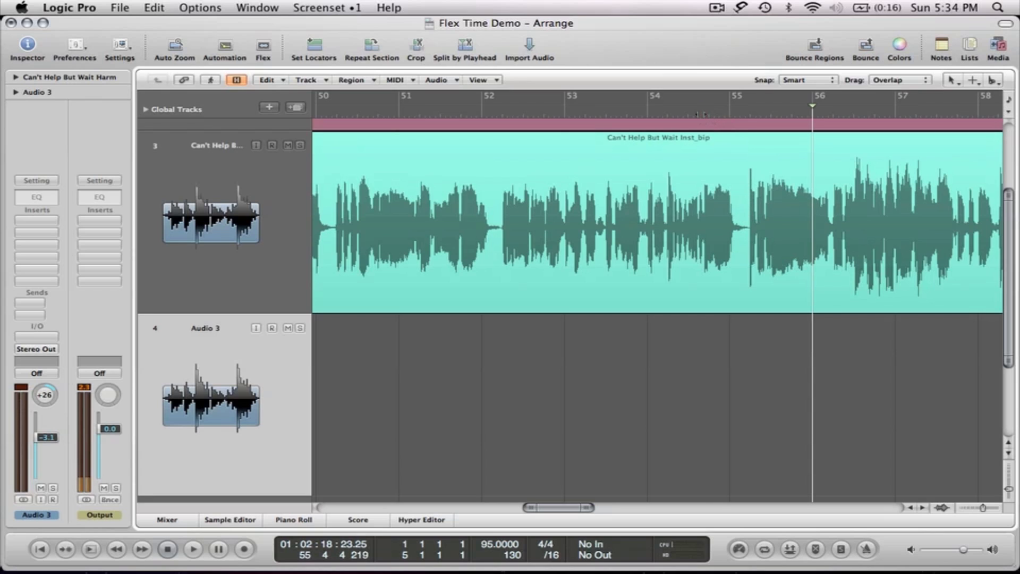
Step: Play back the phrase from about the third beat of bar 54 into bar 55, at a closer horizontal zoom
click(701, 112)
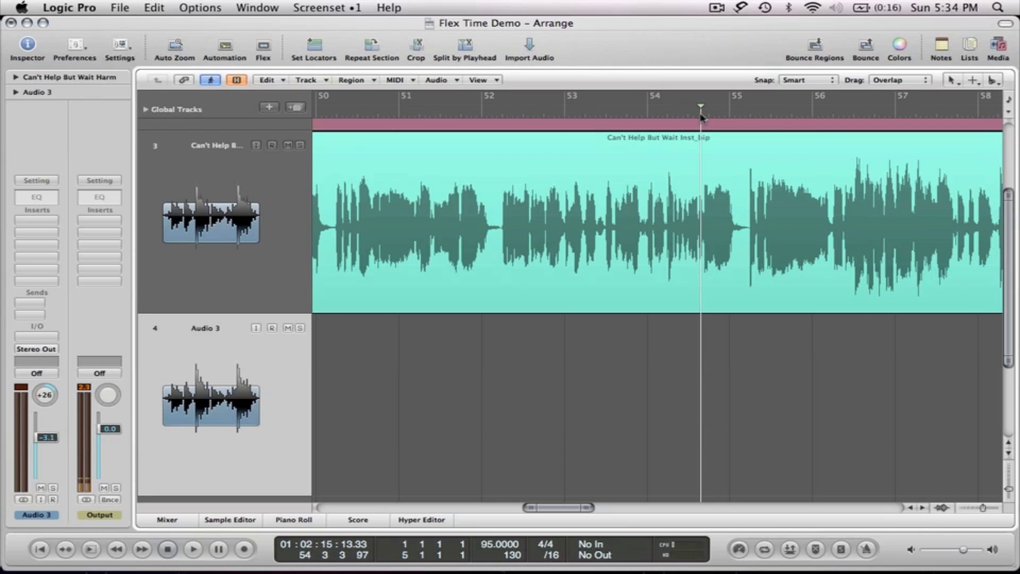
key(ctrl+alt+Right)
key(ctrl+alt+Right)
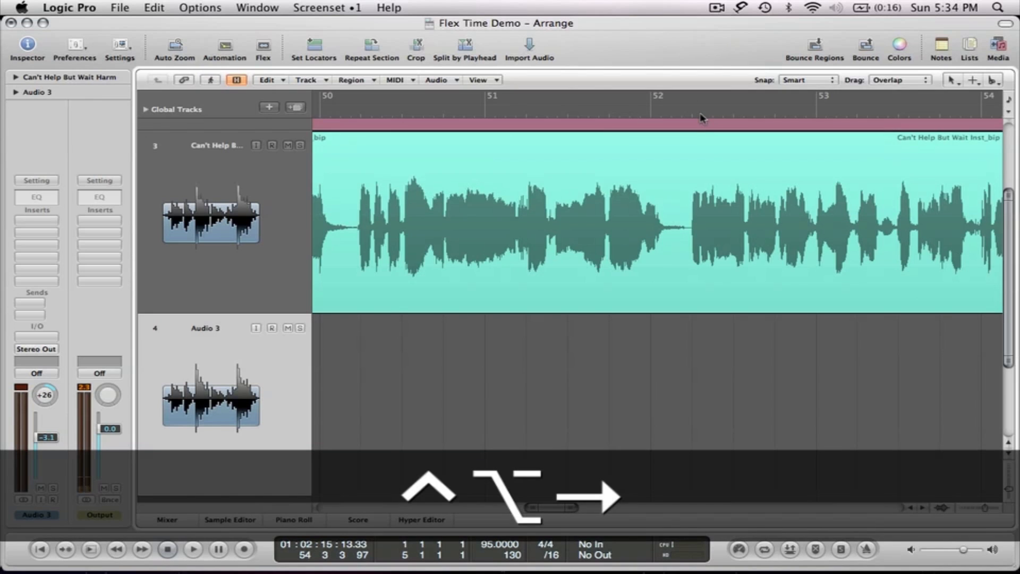
key(space)
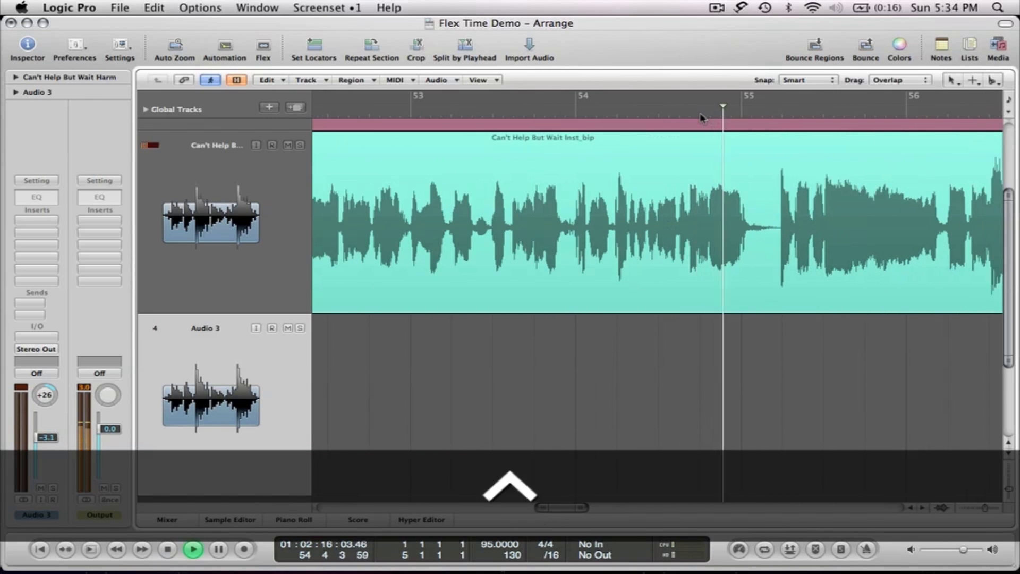
key(space)
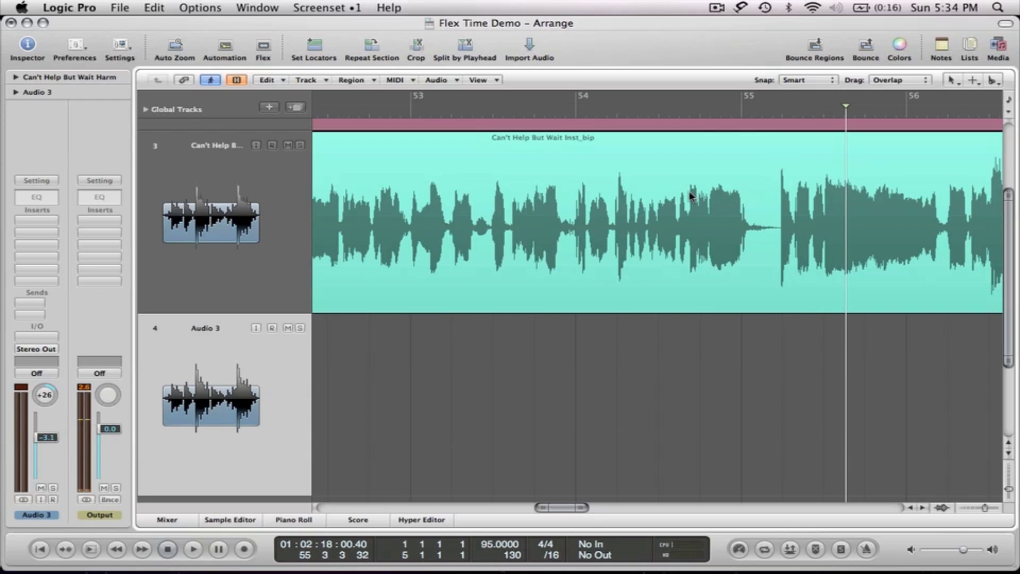
Step: Choose the Flex tool and apply it to the track 3 audio region in the gap after bar 55
scroll(691, 197, up, 1)
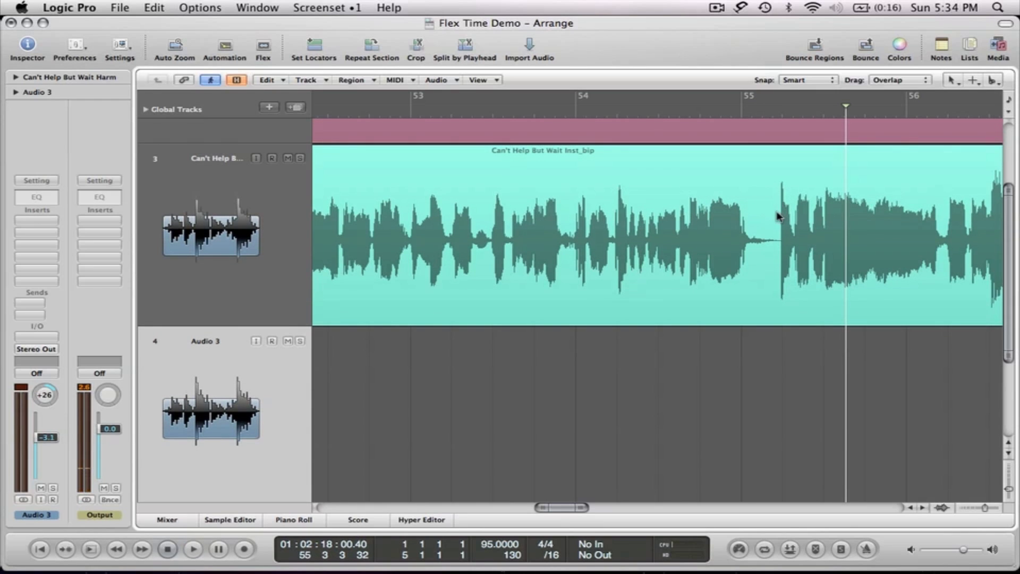
key(Escape)
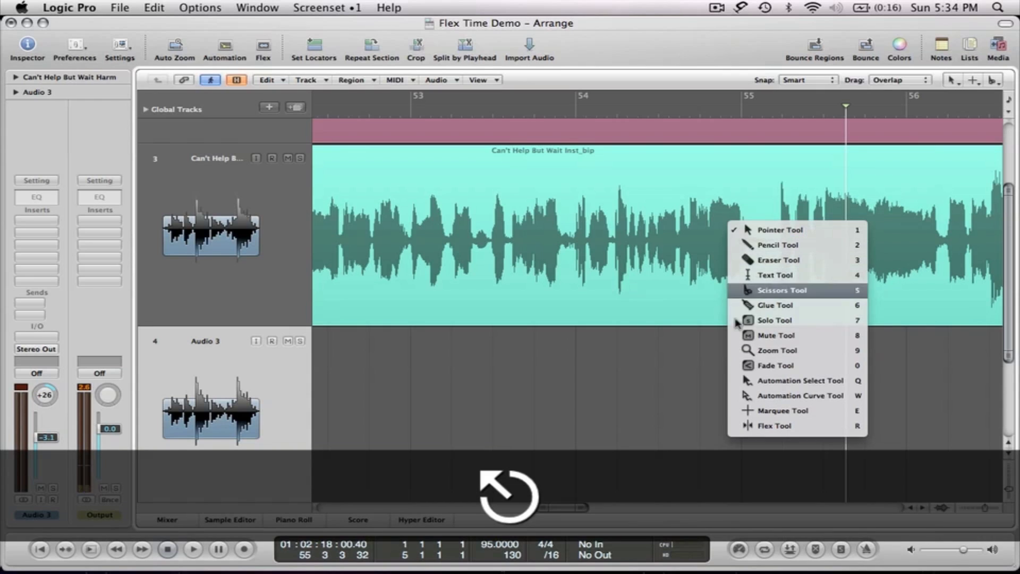
click(746, 428)
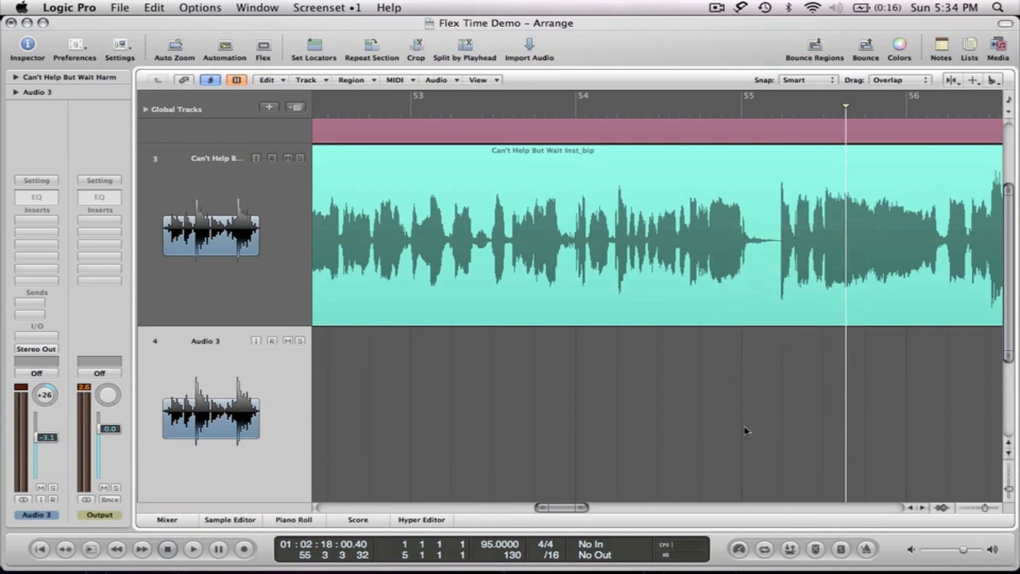
click(762, 254)
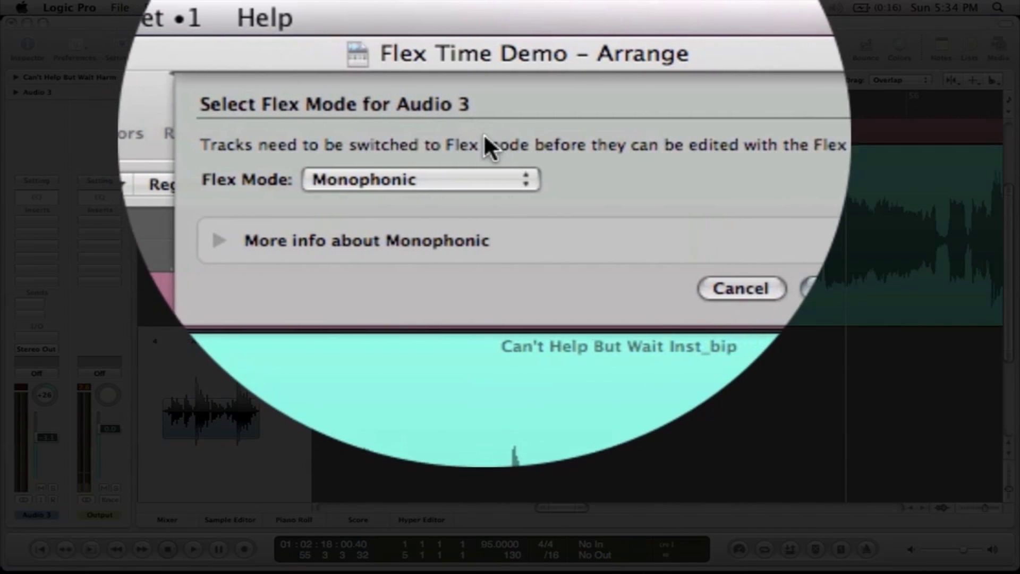
Step: Compare the Rhythmic and Polyphonic flex mode descriptions with Monophonic, and apply Monophonic to the track
click(366, 238)
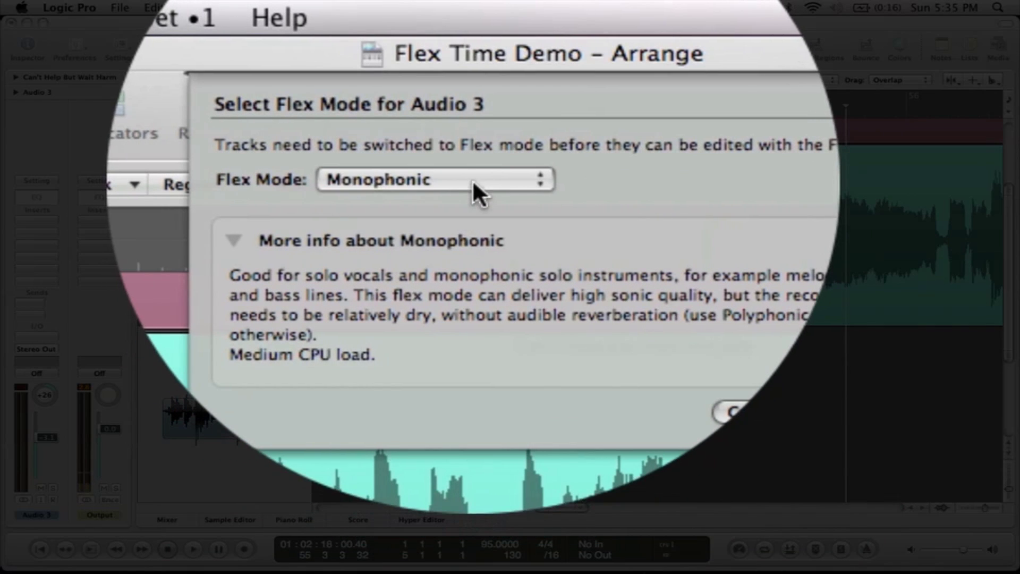
click(451, 180)
click(470, 160)
click(470, 176)
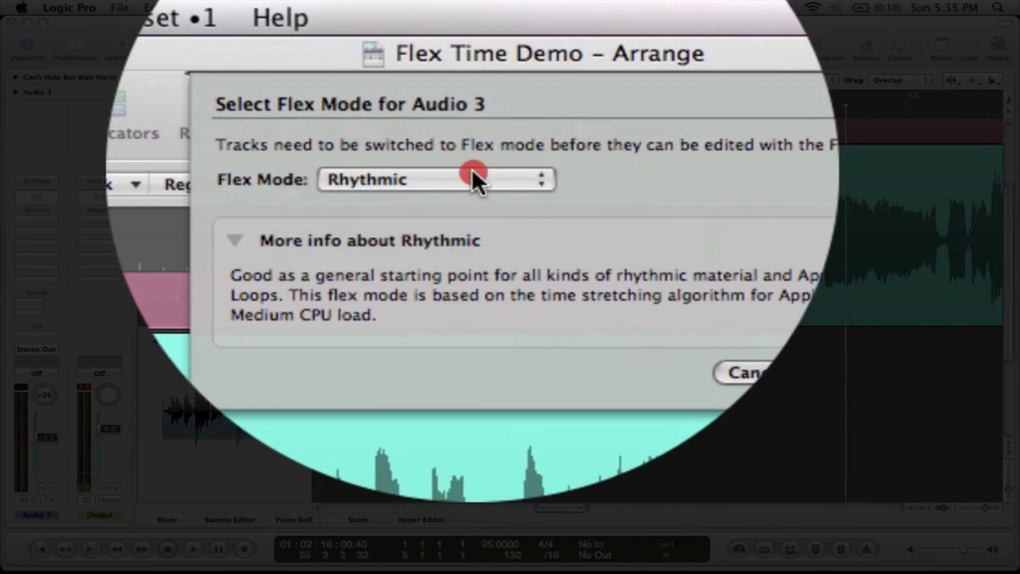
click(468, 228)
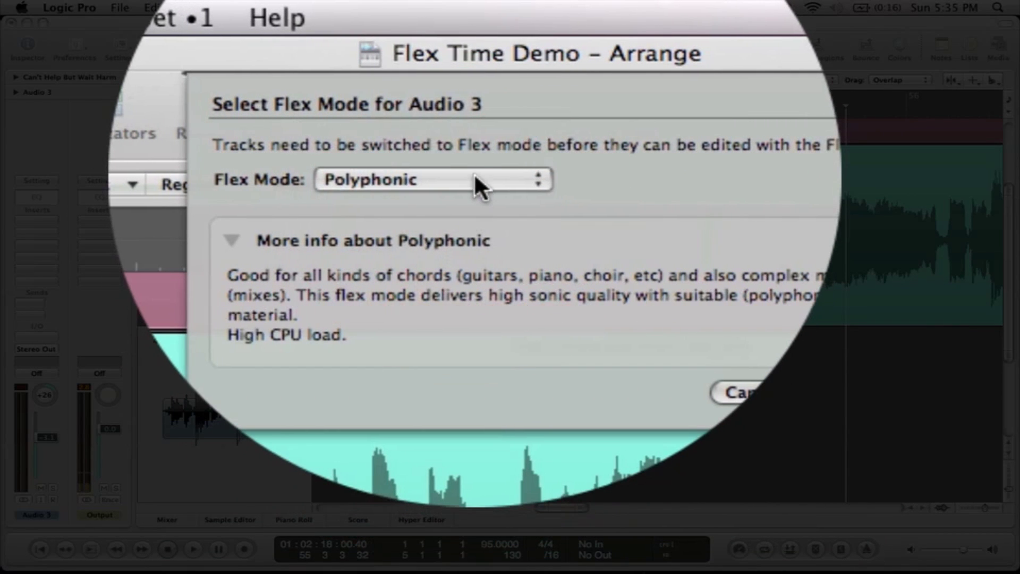
click(474, 180)
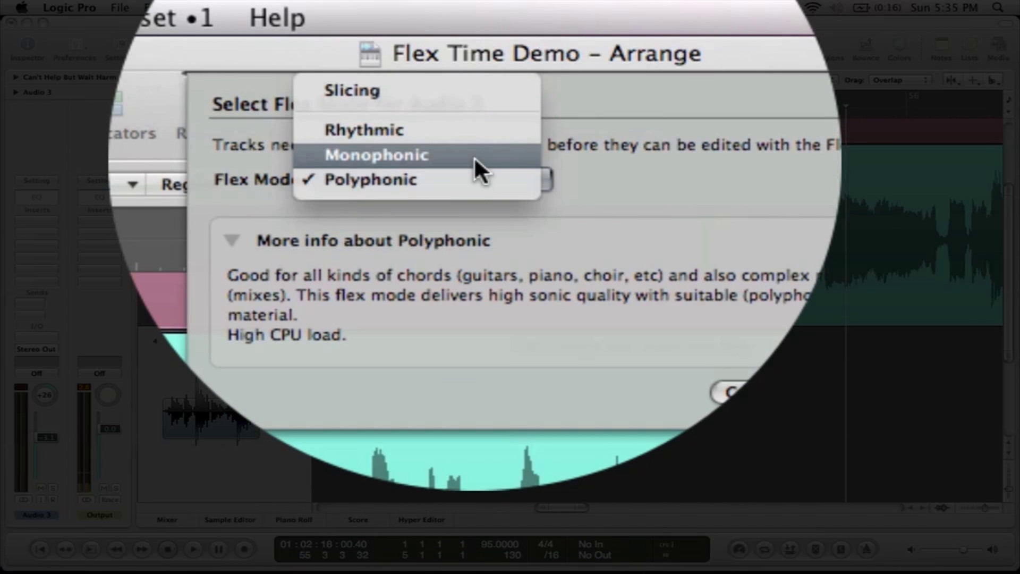
click(474, 156)
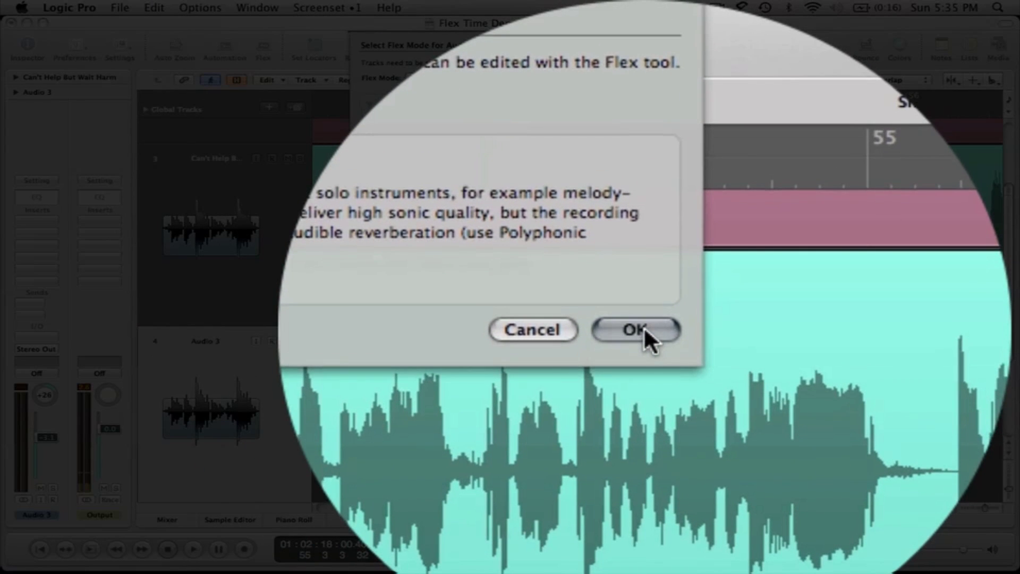
click(643, 326)
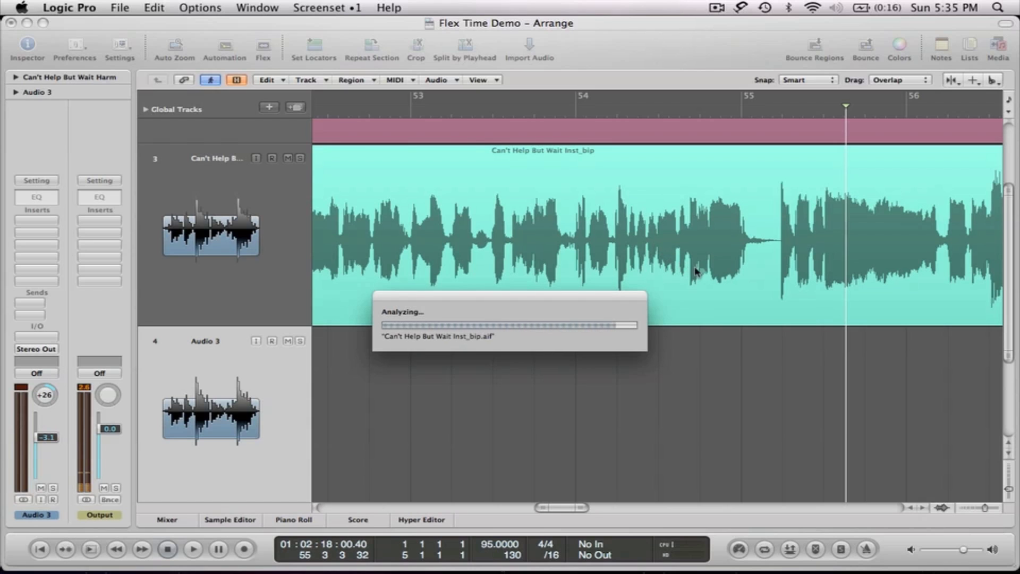
Step: Zoom in on the phrase around bar 55 of the flexed region and play the passage on both sides of the gap
scroll(738, 272, right, 3)
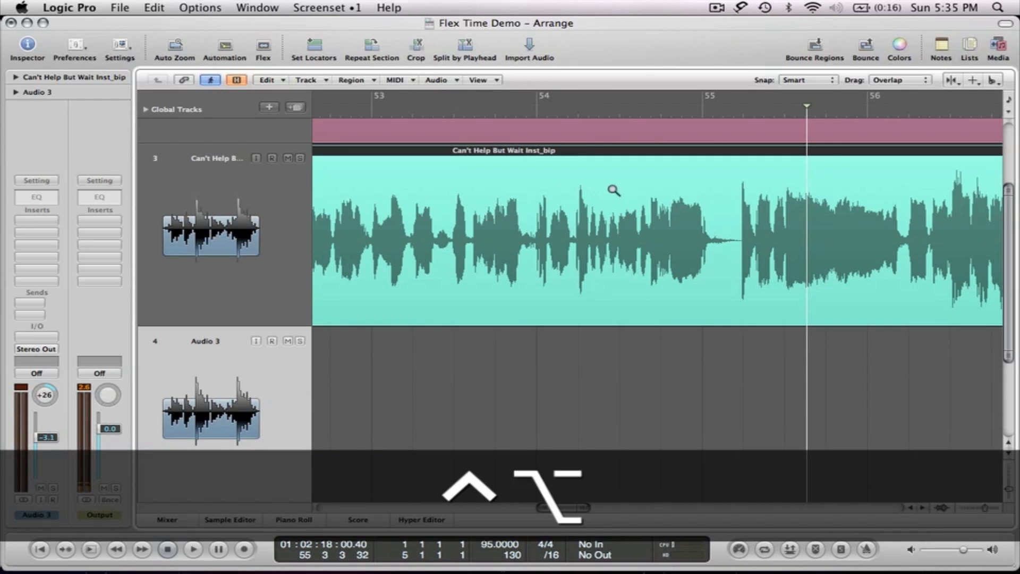
drag(631, 187, 795, 296)
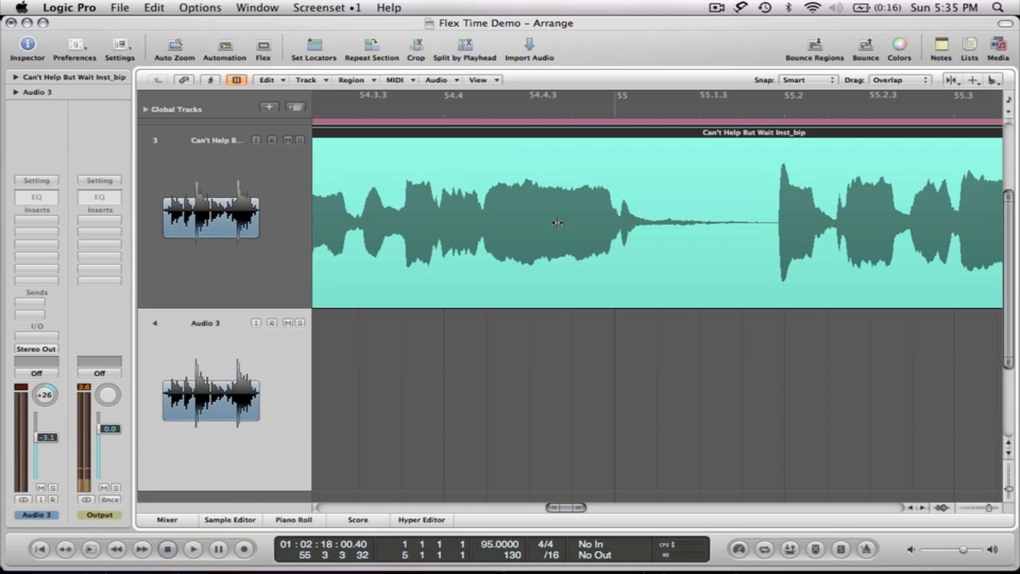
double_click(381, 106)
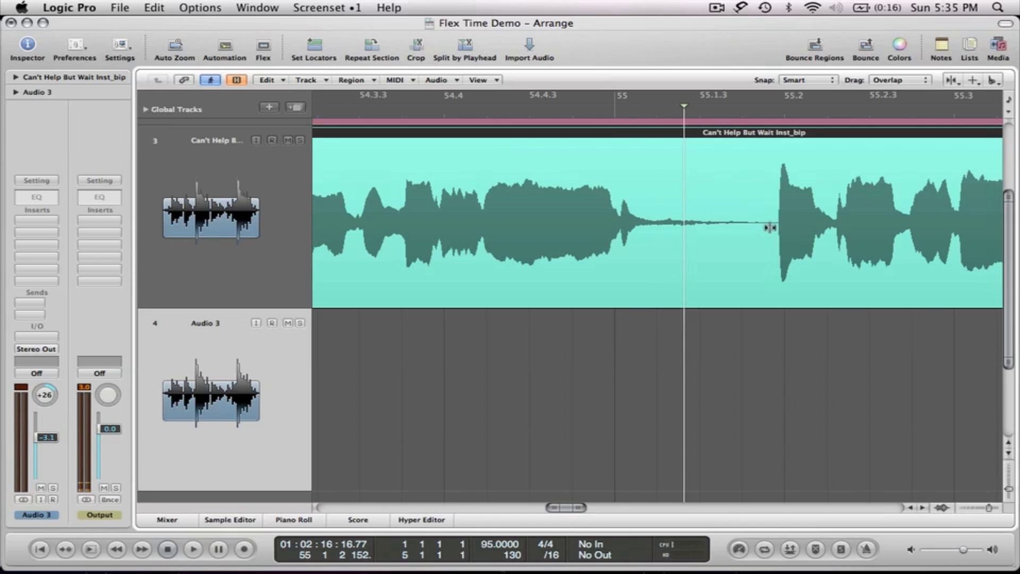
double_click(751, 108)
key(space)
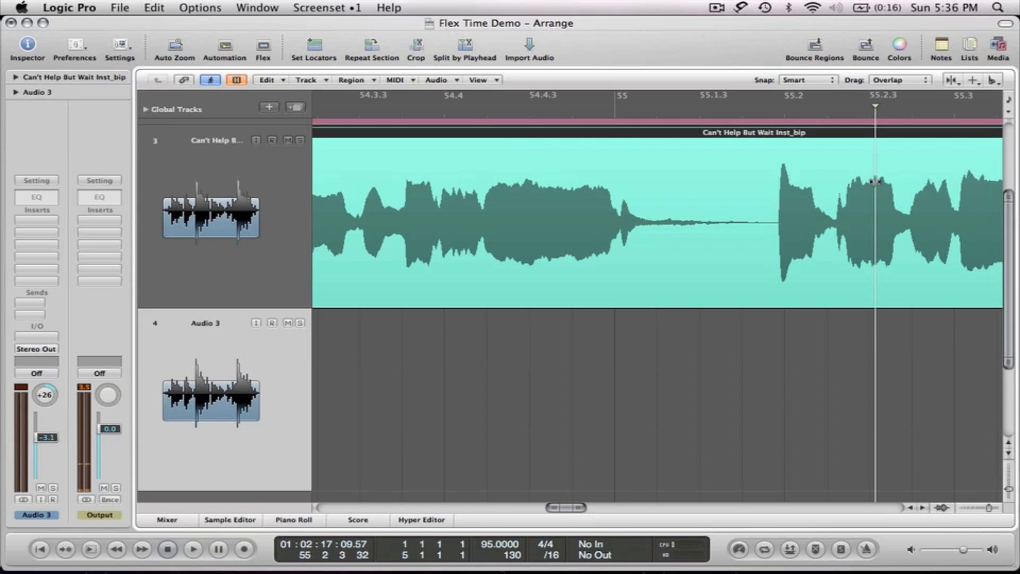
double_click(750, 114)
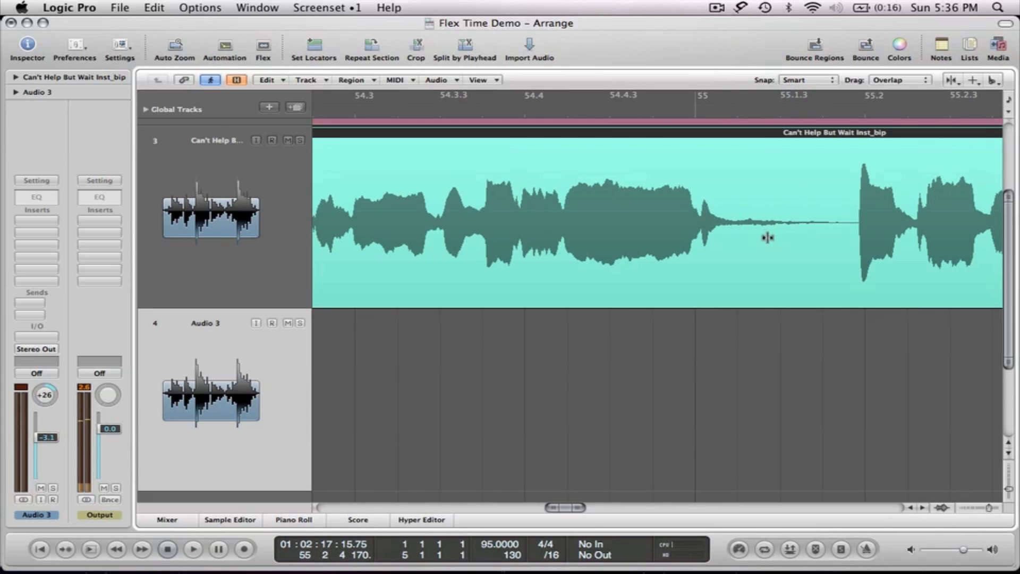
Step: Stretch the audio with the Flex tool by moving the quiet gap after bar 55 to about 55.1.4, and play back the phrase
drag(761, 237, 849, 234)
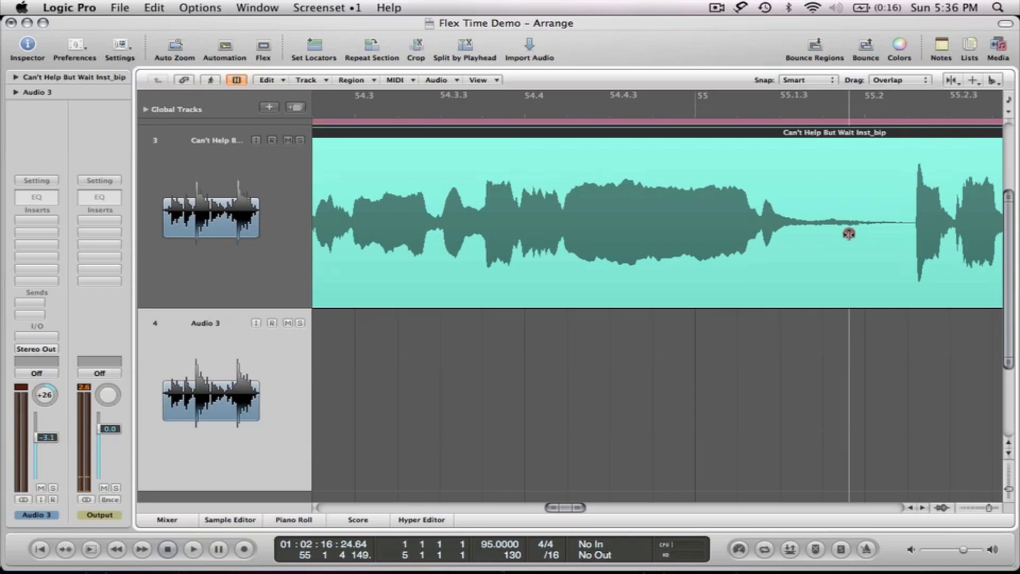
drag(848, 234, 849, 234)
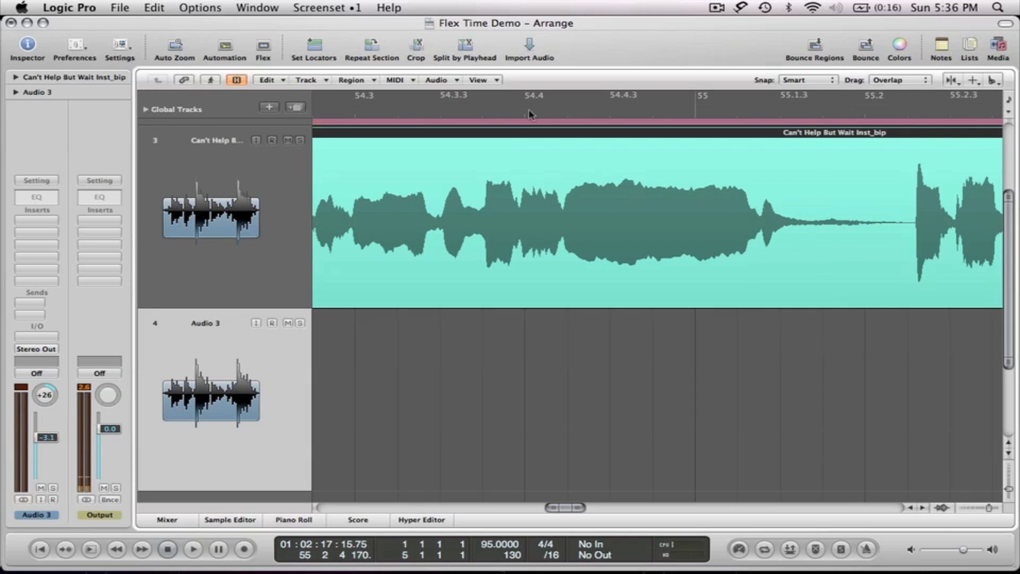
double_click(462, 113)
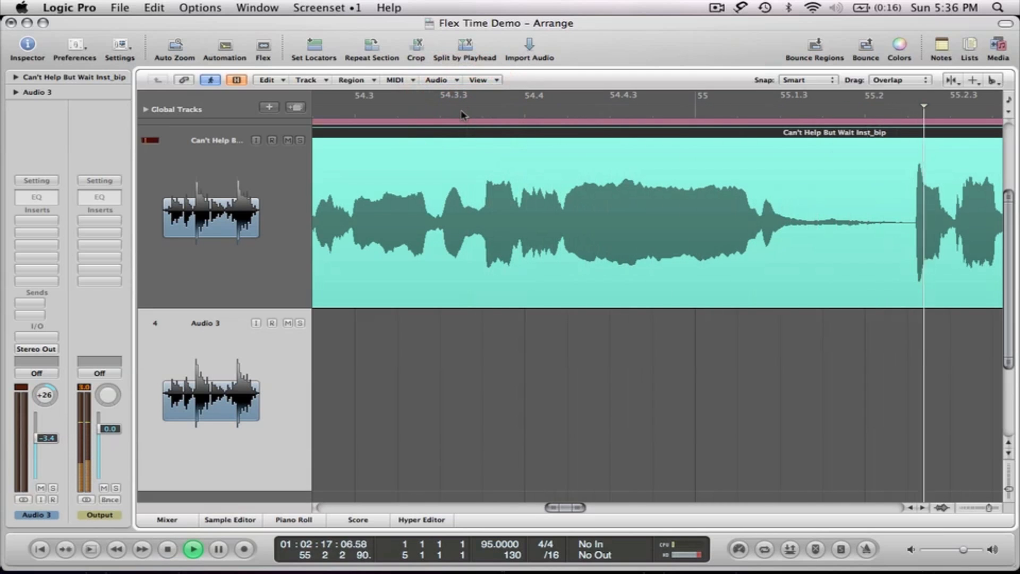
key(space)
scroll(475, 181, left, 10)
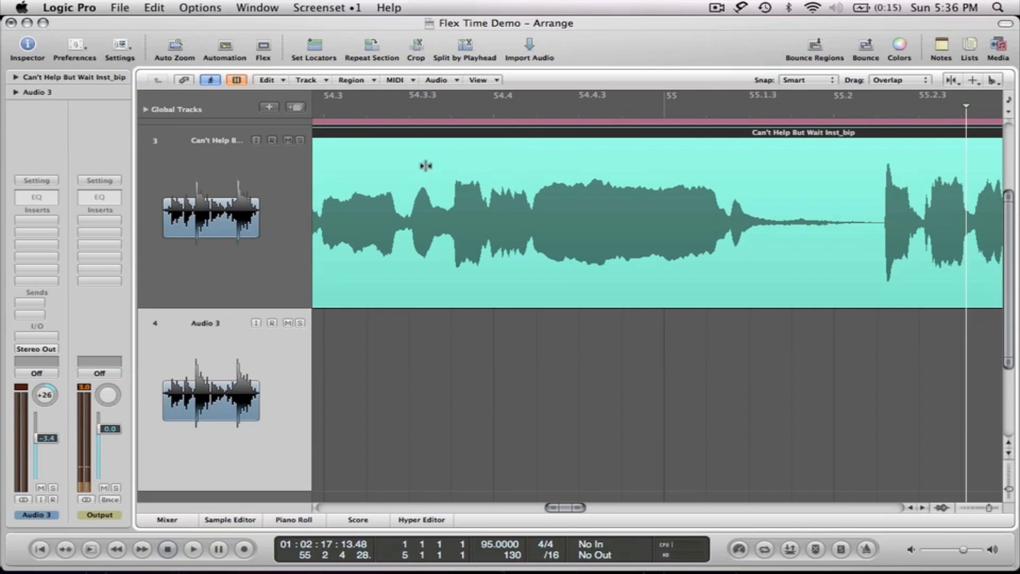
double_click(330, 112)
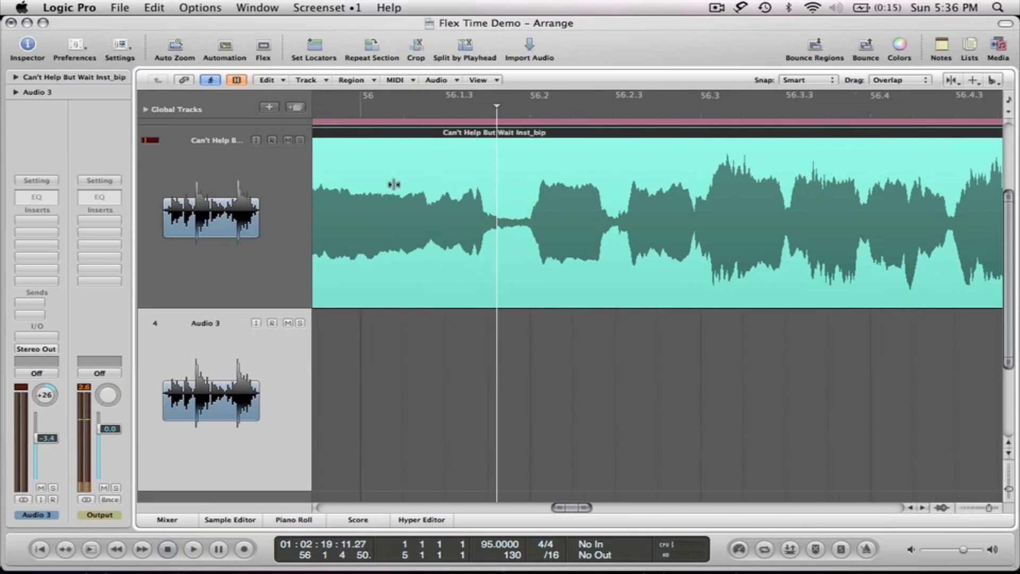
key(space)
Step: Undo the flex stretch made in the gap after bar 55
scroll(394, 184, left, 10)
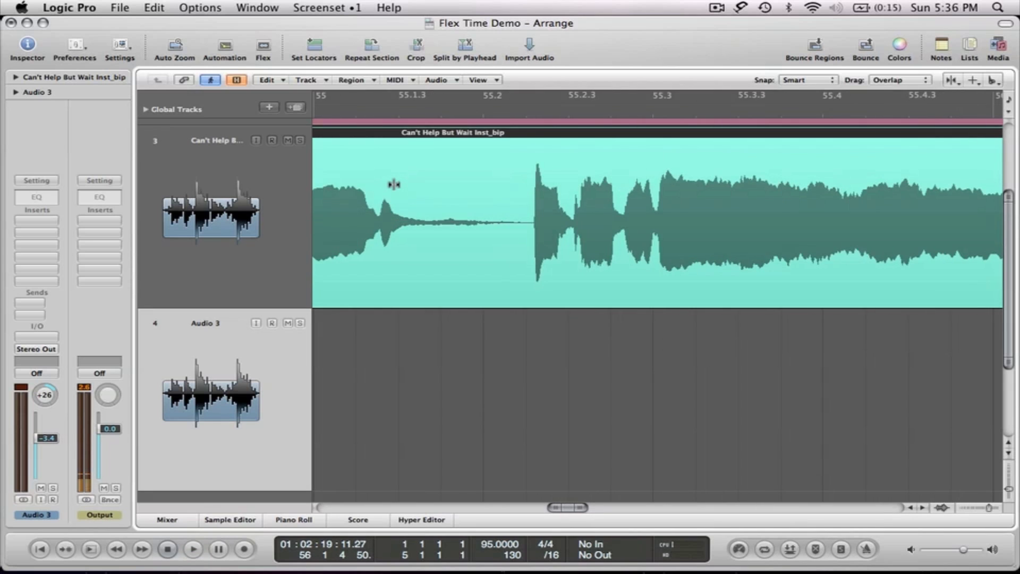
scroll(393, 184, left, 3)
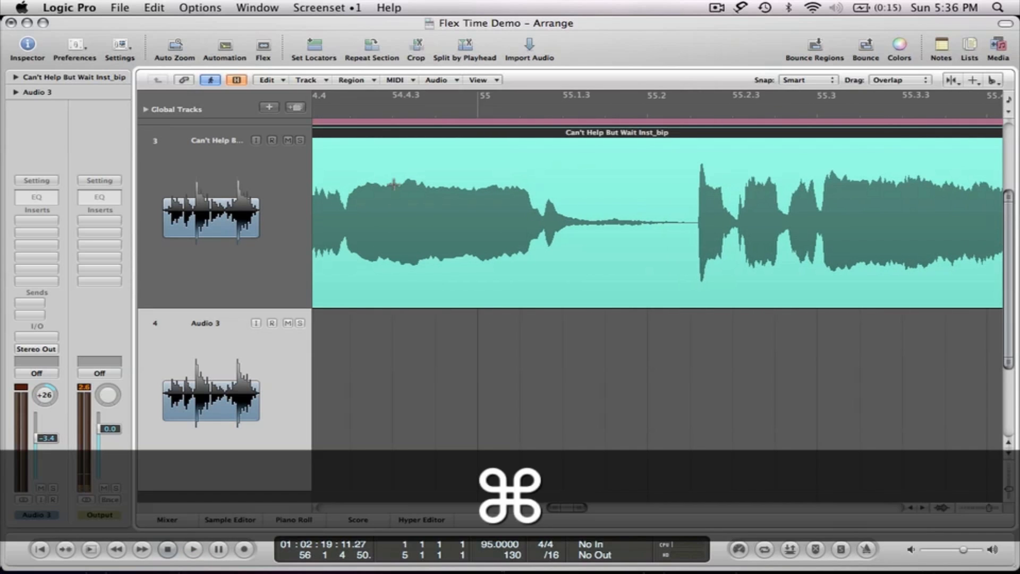
key(super+z)
key(super+z)
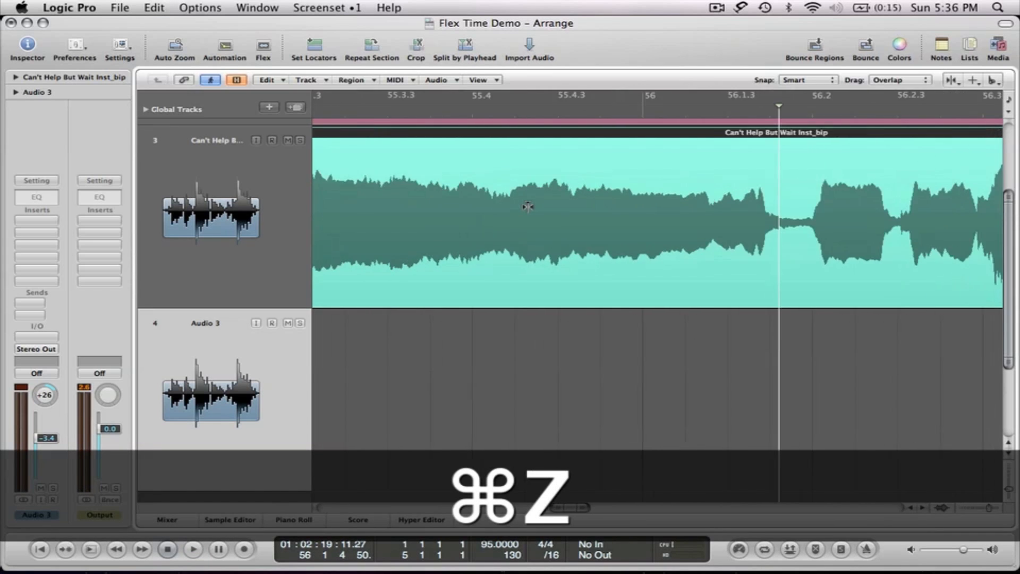
scroll(528, 207, left, 5)
scroll(528, 206, left, 5)
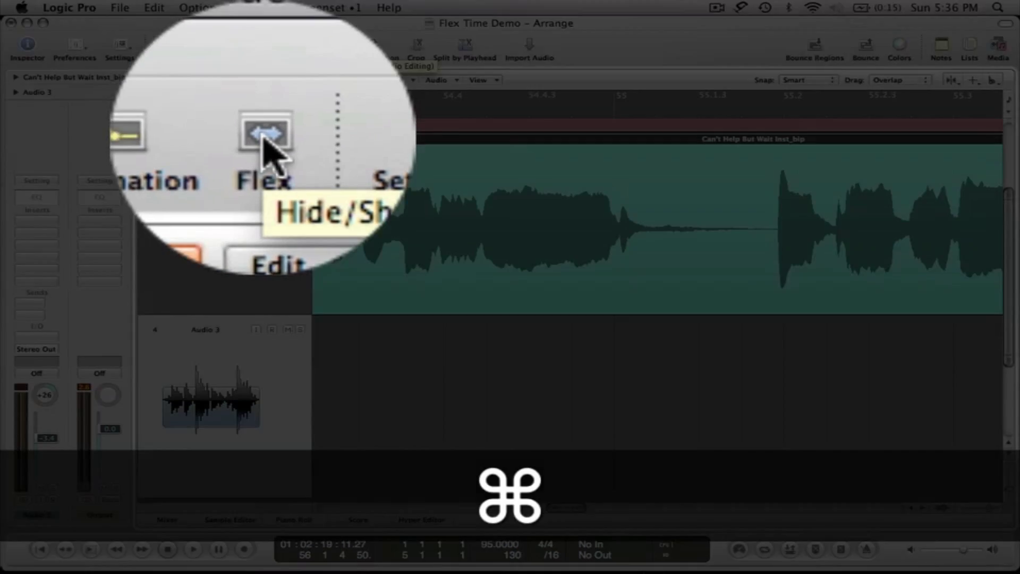
Step: Show the Flex view and look through the flex mode choices of track 2, leaving that track's mode off
key(super+f)
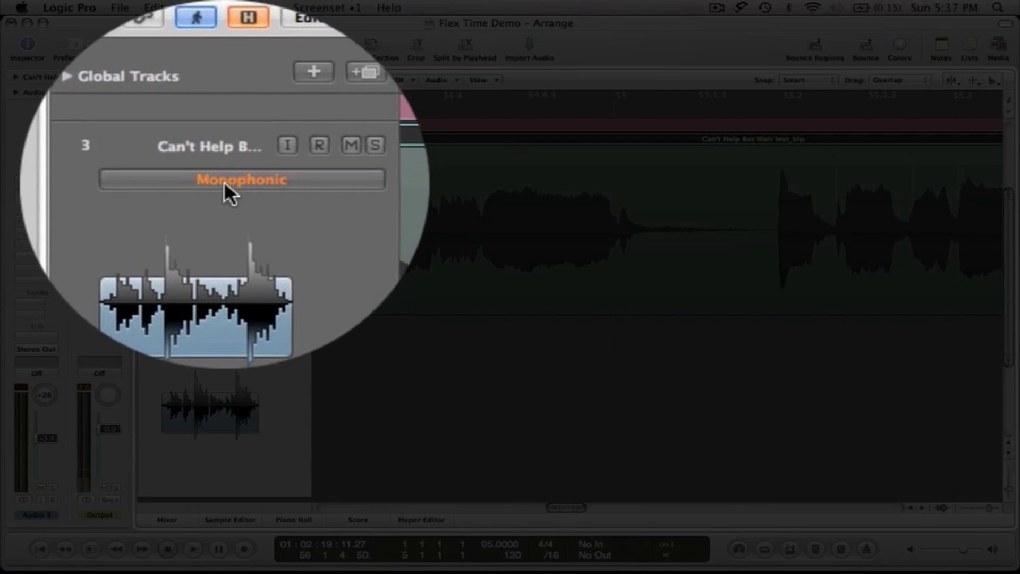
scroll(220, 181, up, 3)
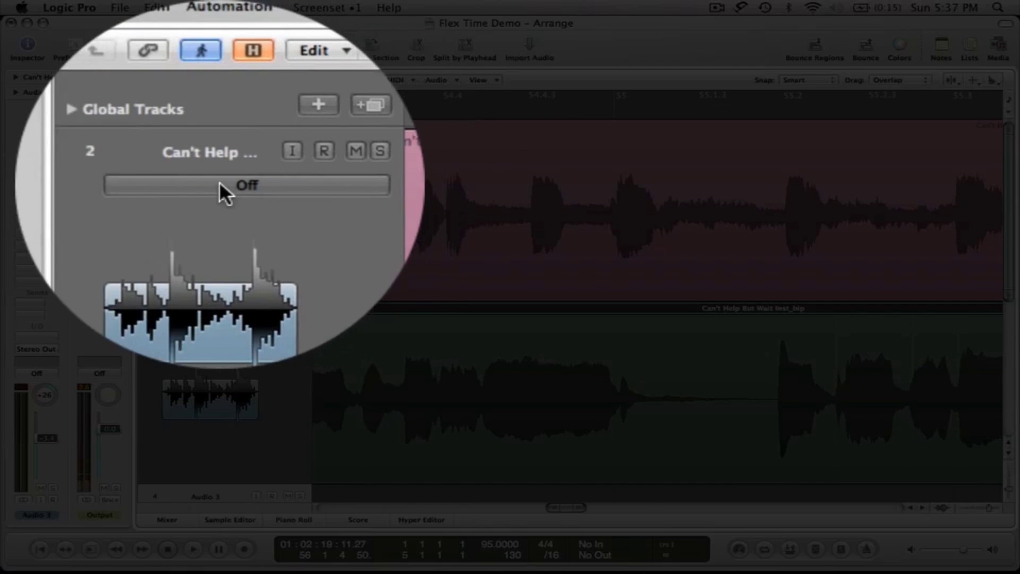
click(228, 182)
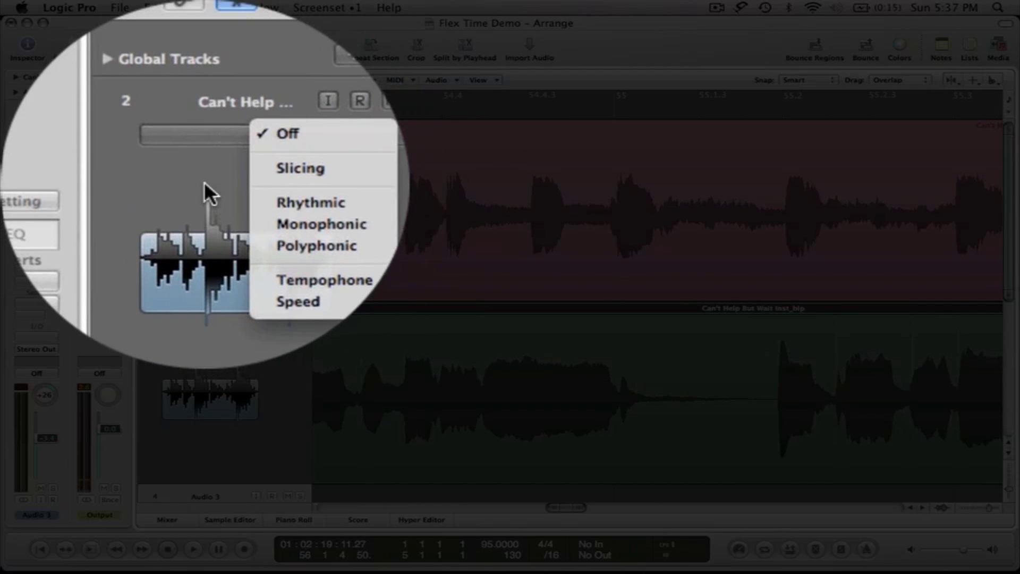
click(206, 187)
scroll(204, 186, down, 3)
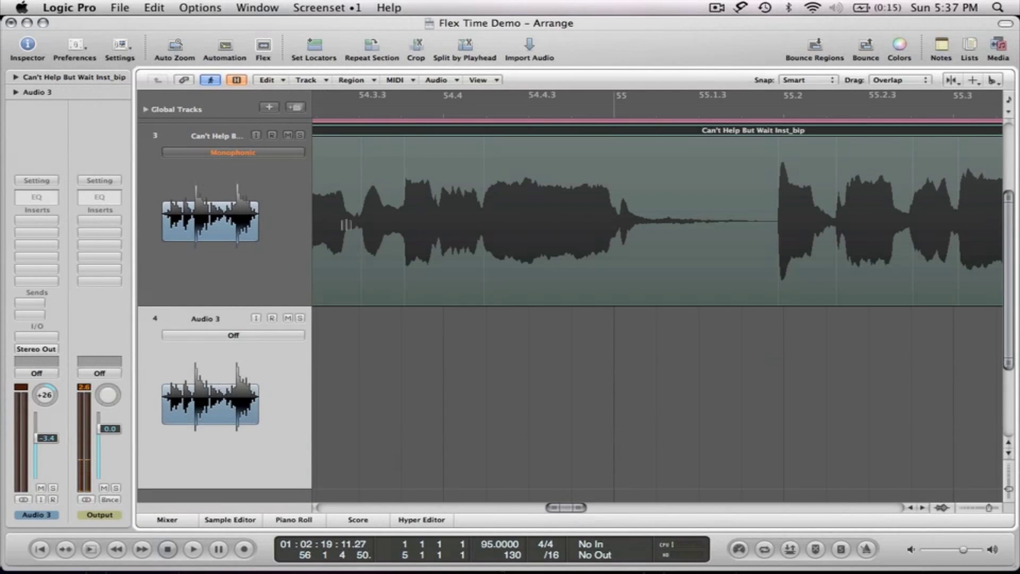
Step: Try stretching the audio by moving a flex marker from the quiet gap after bar 55 to about 55.2, play it back, and undo the stretch
key(ctrl+alt+Left)
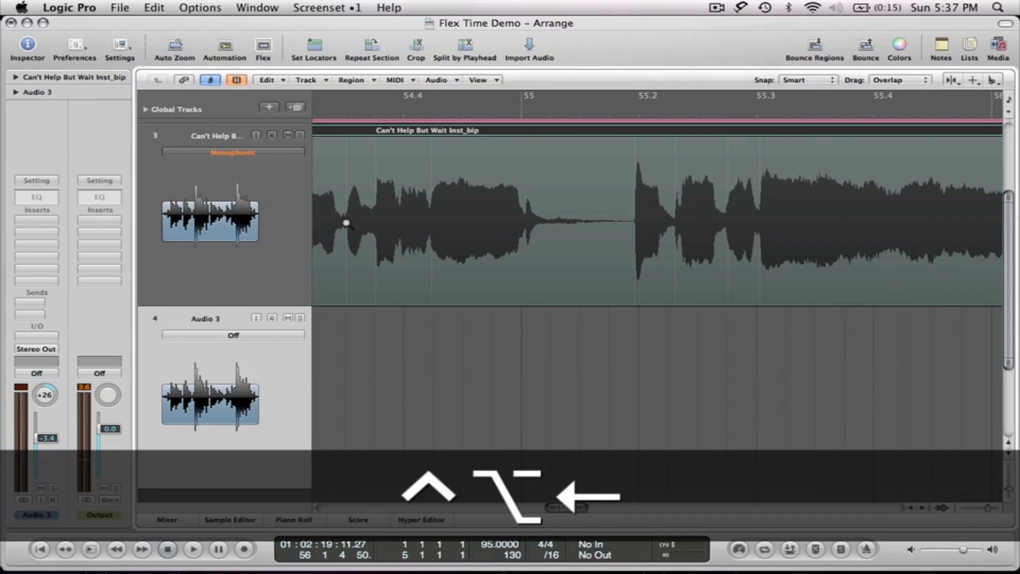
scroll(438, 229, left, 2)
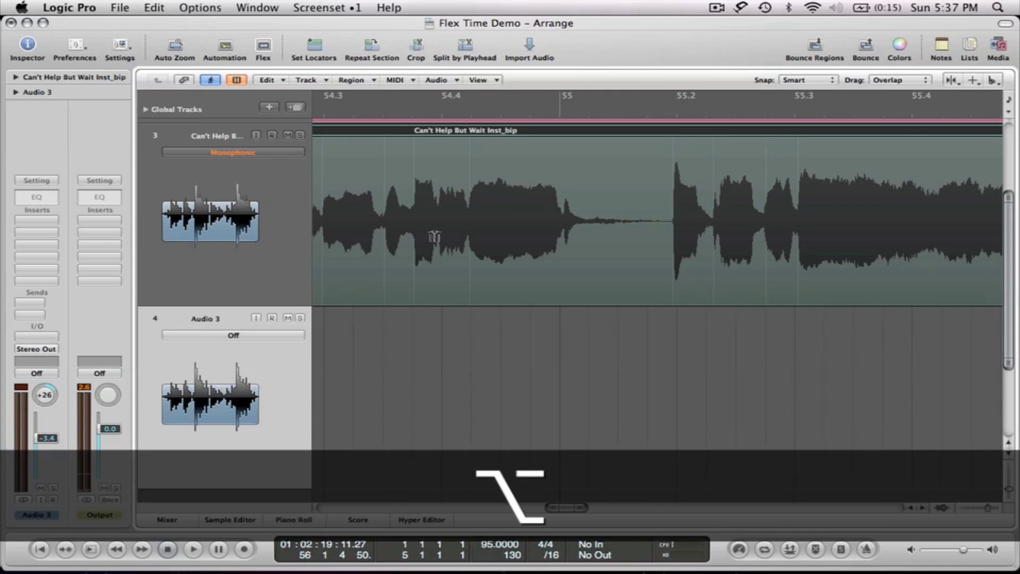
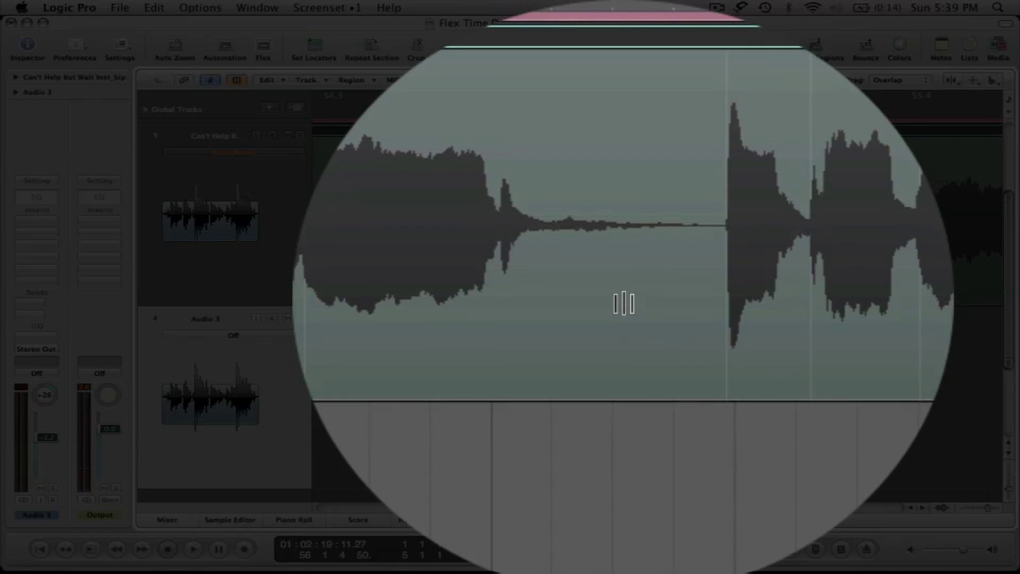
click(617, 302)
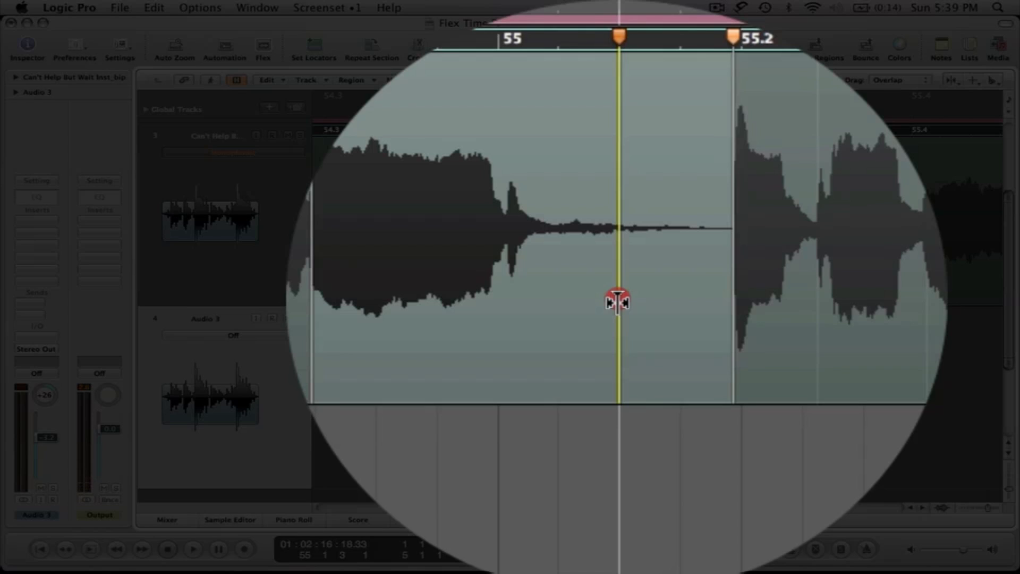
drag(618, 302, 672, 301)
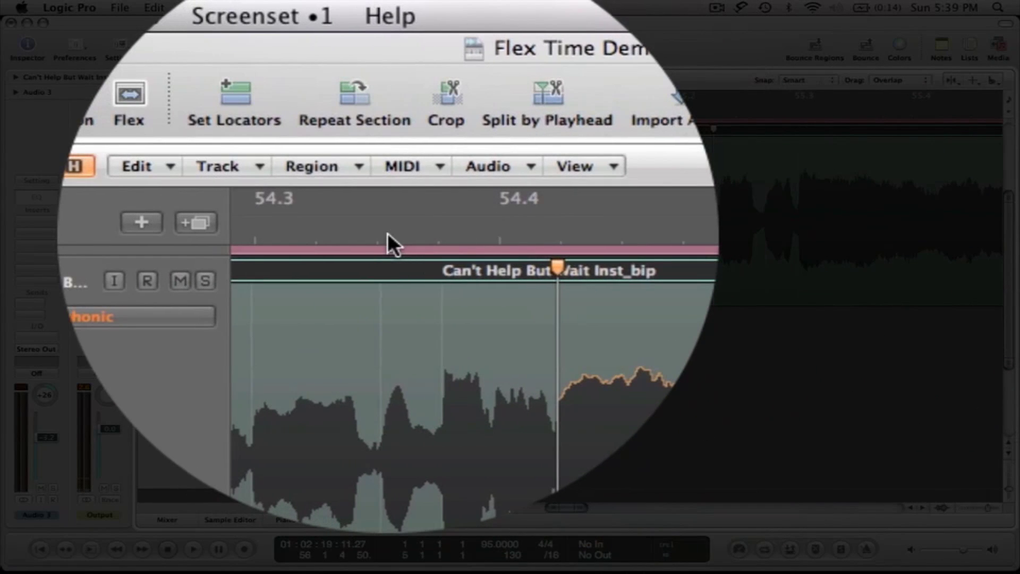
click(388, 234)
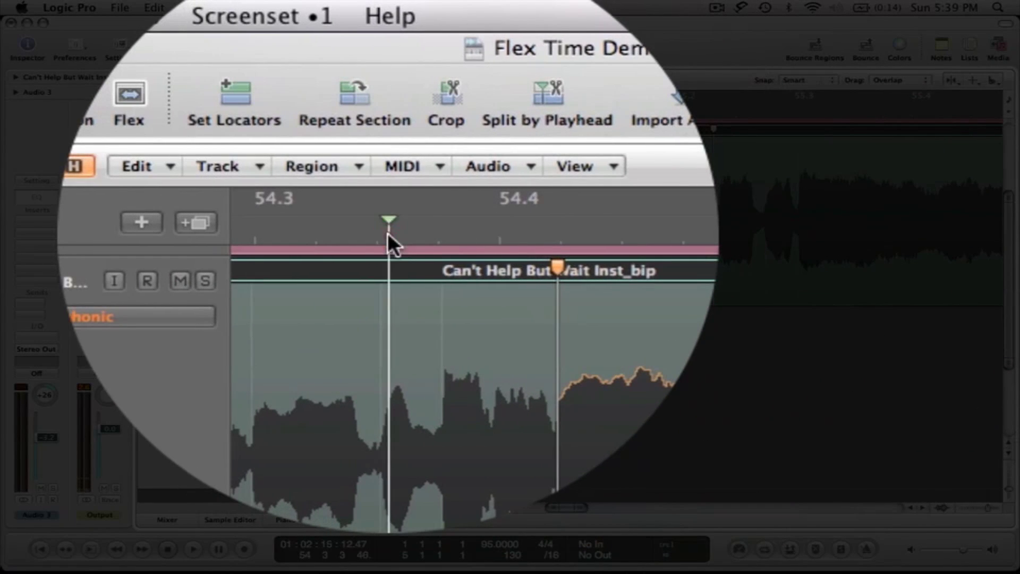
key(space)
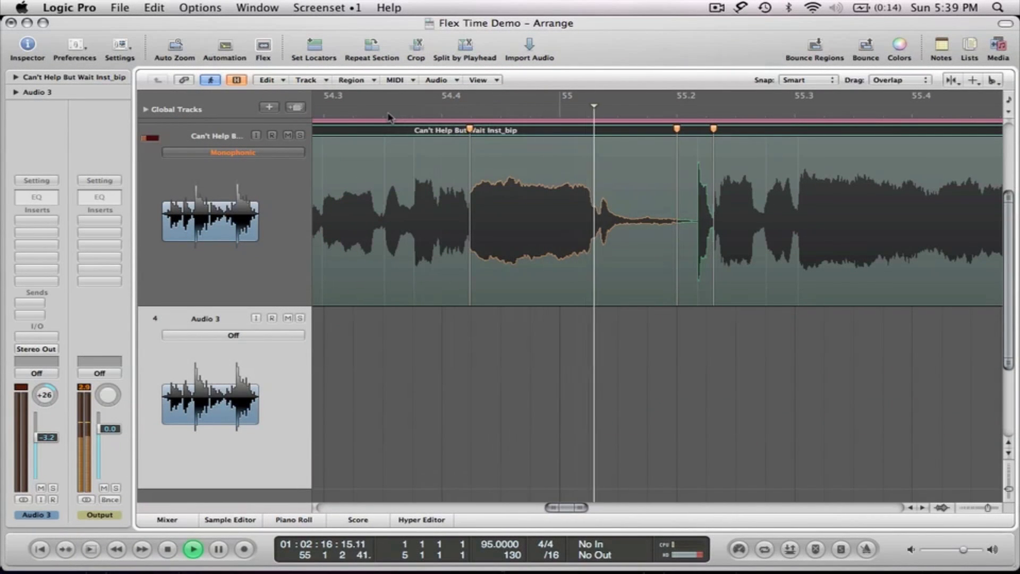
key(space)
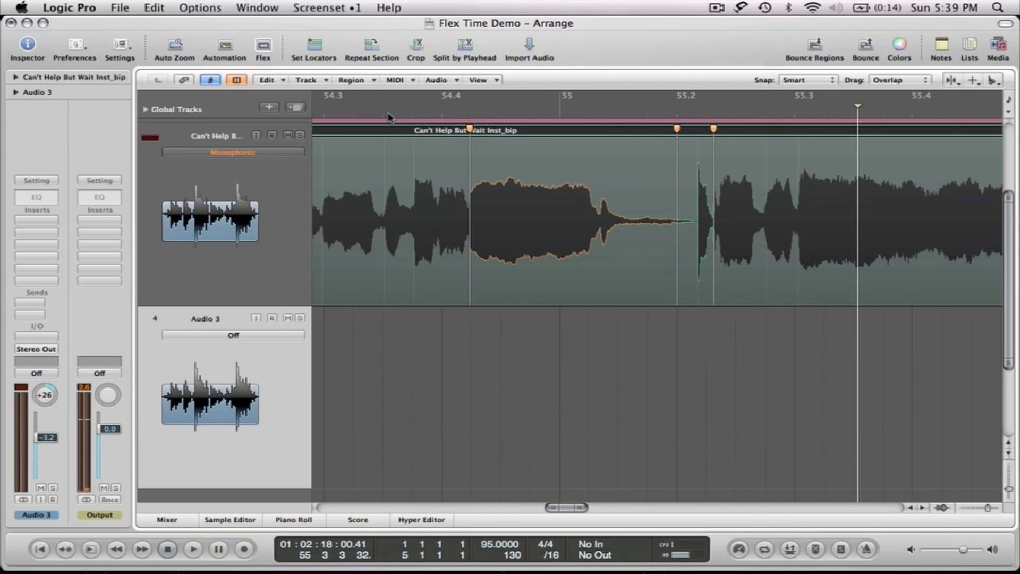
key(super+z)
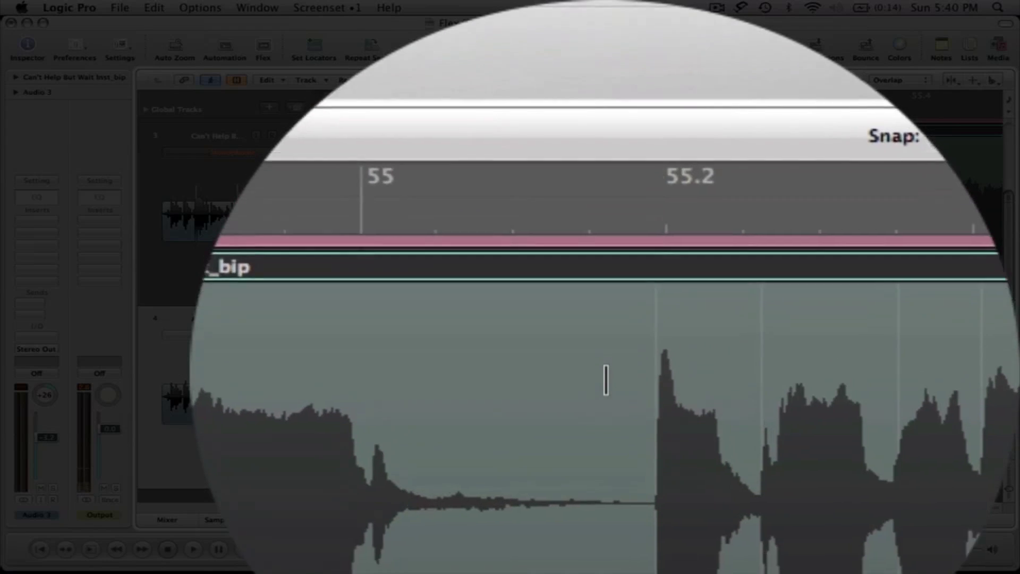
Step: Try adding a single flex marker in the quiet gap just before 55.2 and removing it
click(606, 380)
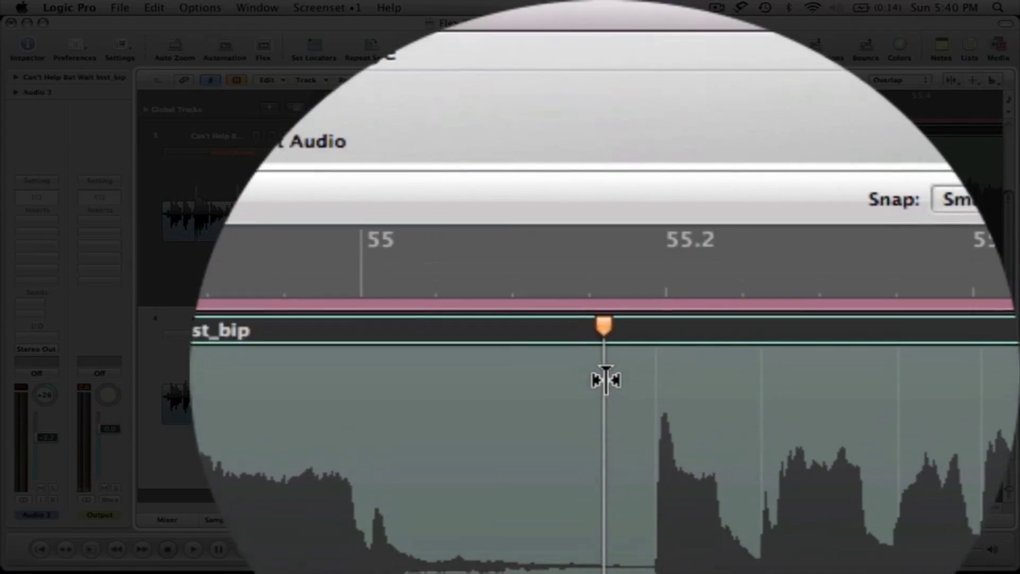
click(604, 336)
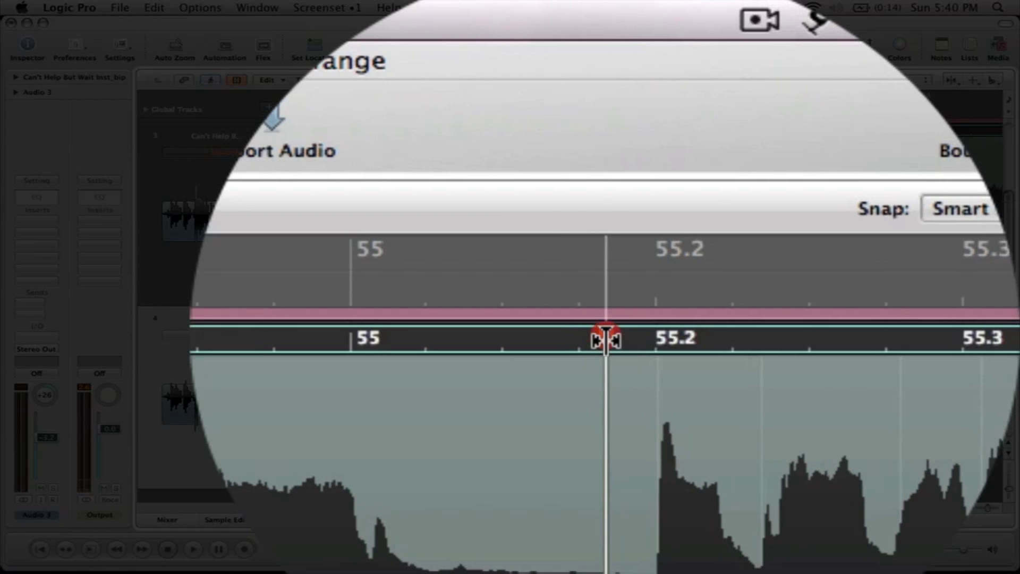
key(super+z)
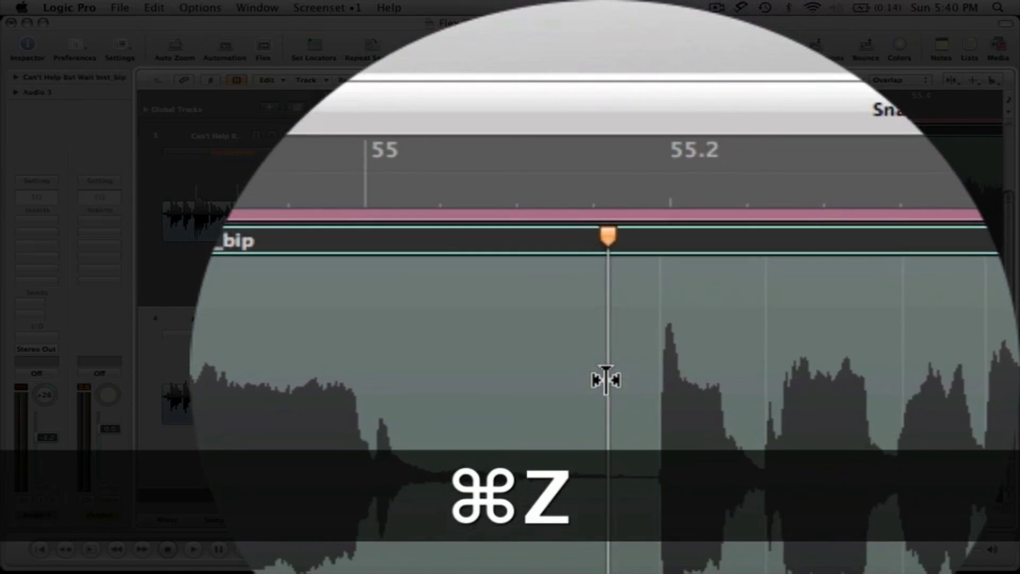
click(606, 380)
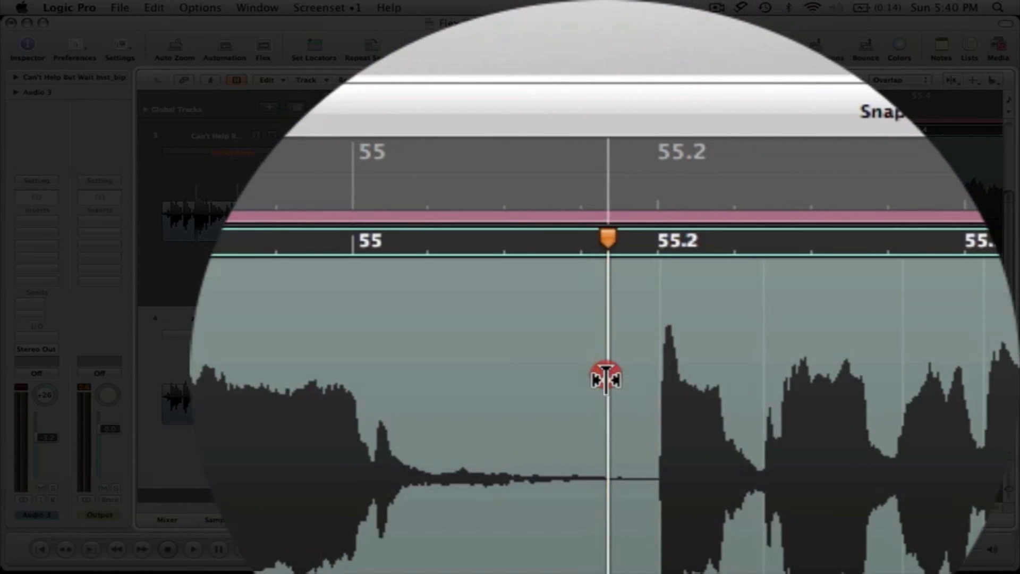
key(super+z)
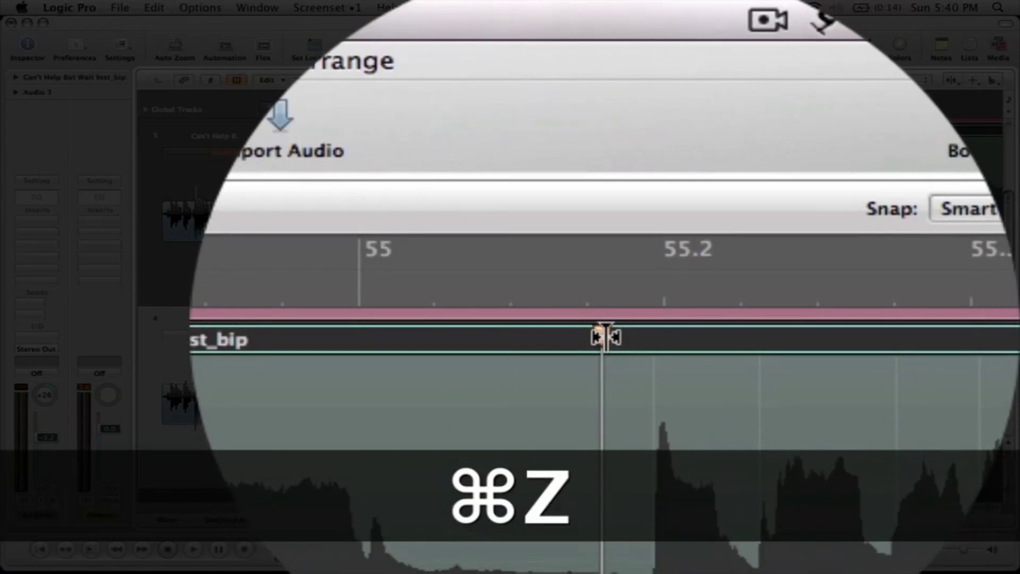
click(605, 334)
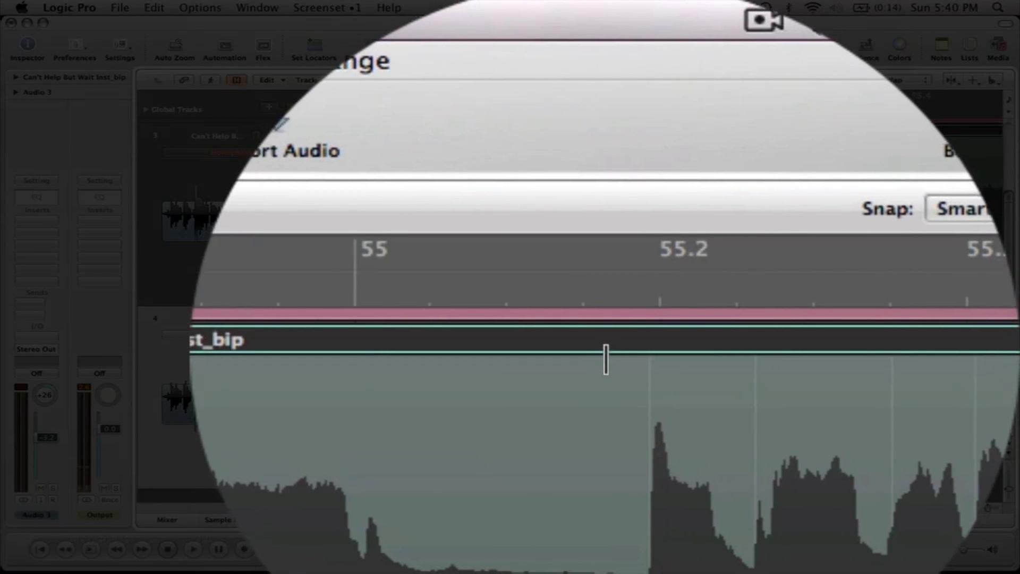
click(606, 378)
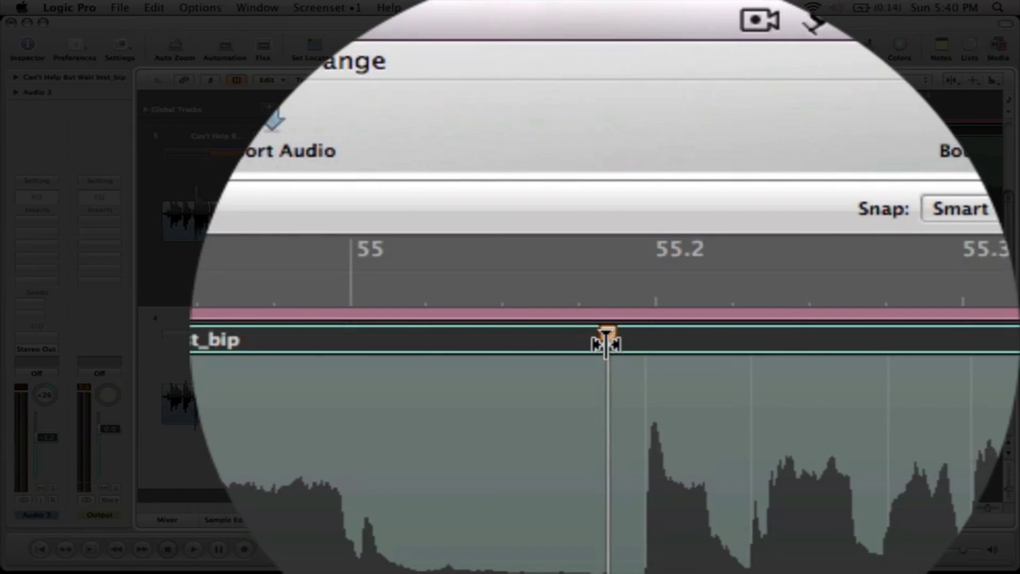
double_click(606, 343)
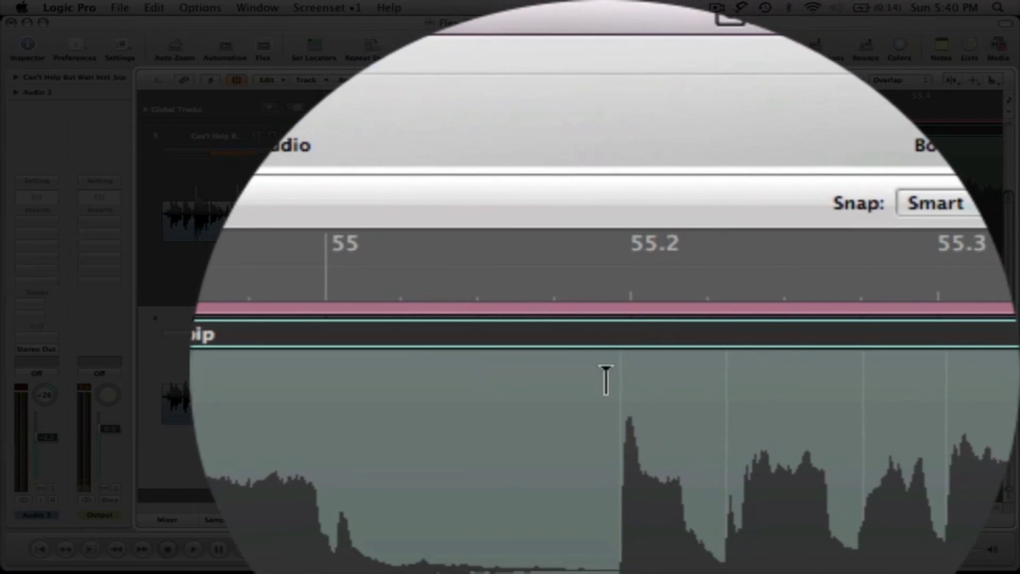
Step: Add a single flex marker in the quiet gap just before the attack at 55.2
click(606, 380)
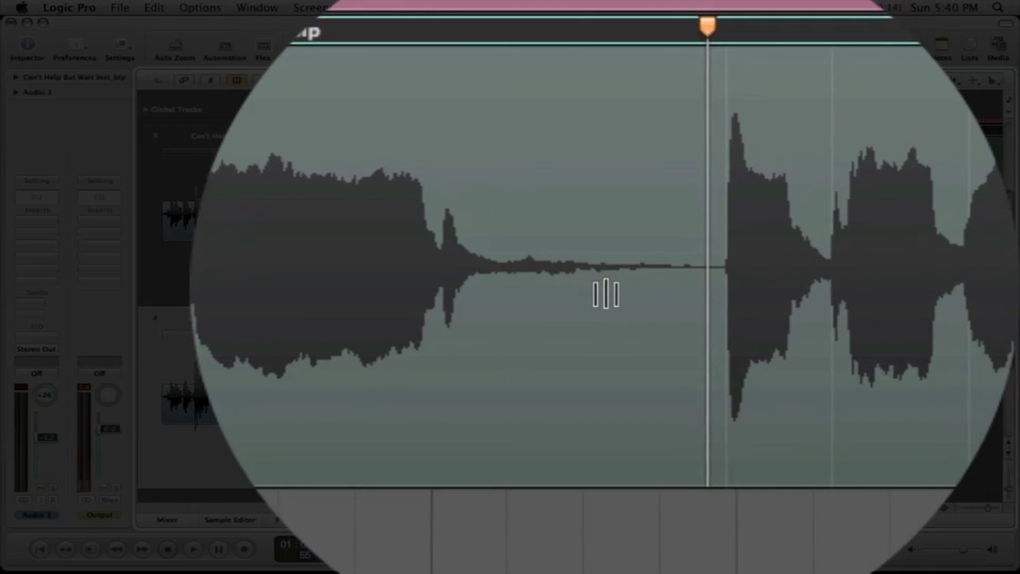
Step: Try stretching the audio in the gap after bar 55 up to the marker before 55.2, and cancel the high speed section
click(606, 294)
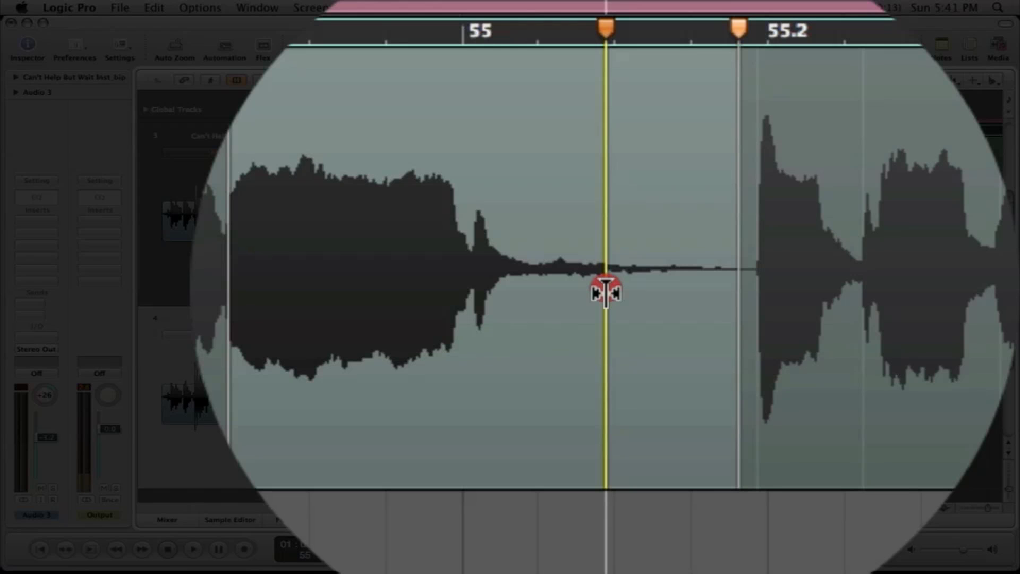
mouse_move(606, 291)
mouse_down()
mouse_move(661, 291)
mouse_move(607, 292)
mouse_move(667, 229)
mouse_up()
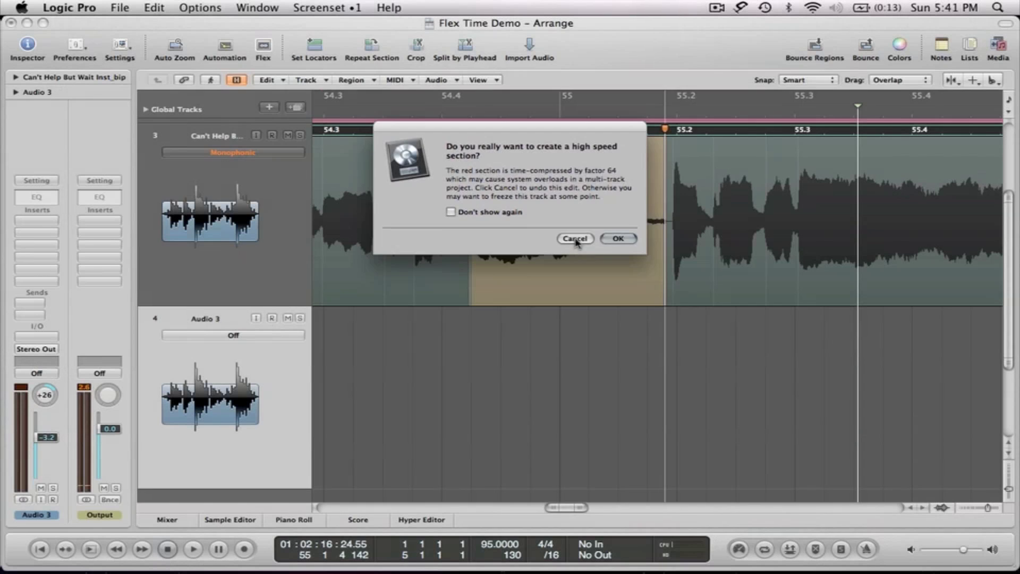
click(575, 239)
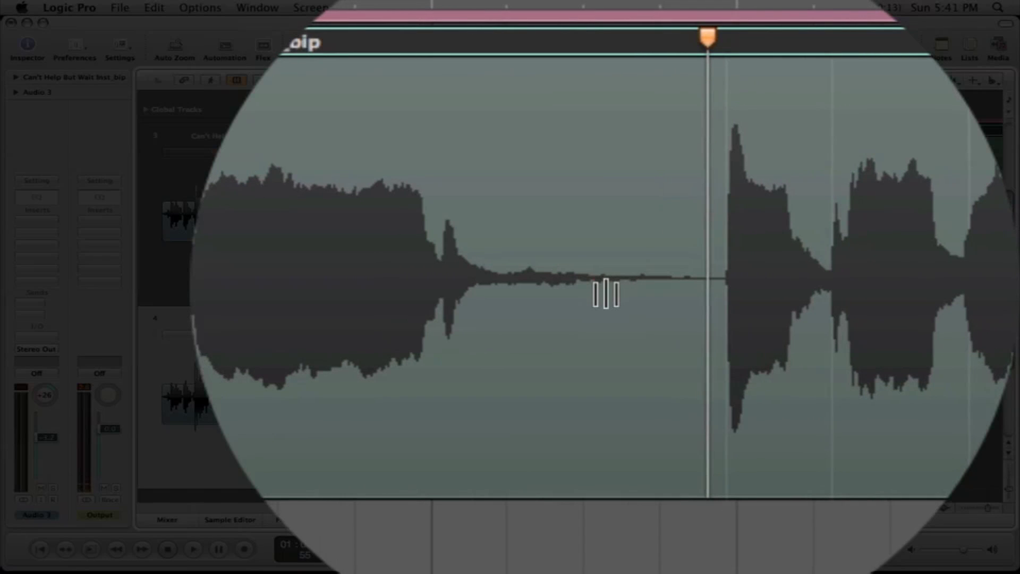
Step: Stretch the end of the phrase by moving a new flex marker from the gap up to the marker before 55.2, accepting the high speed section
click(605, 294)
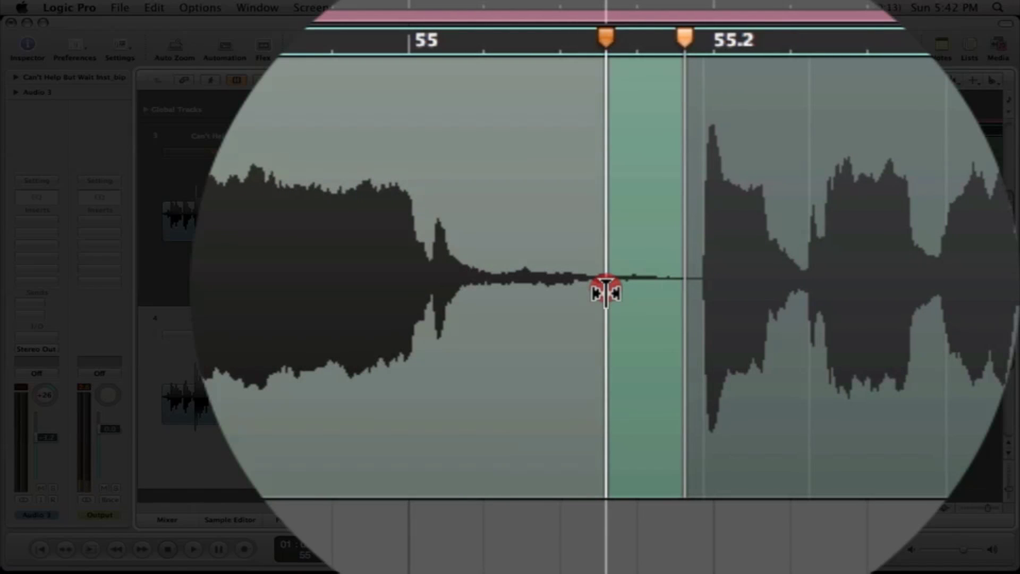
drag(606, 294, 606, 294)
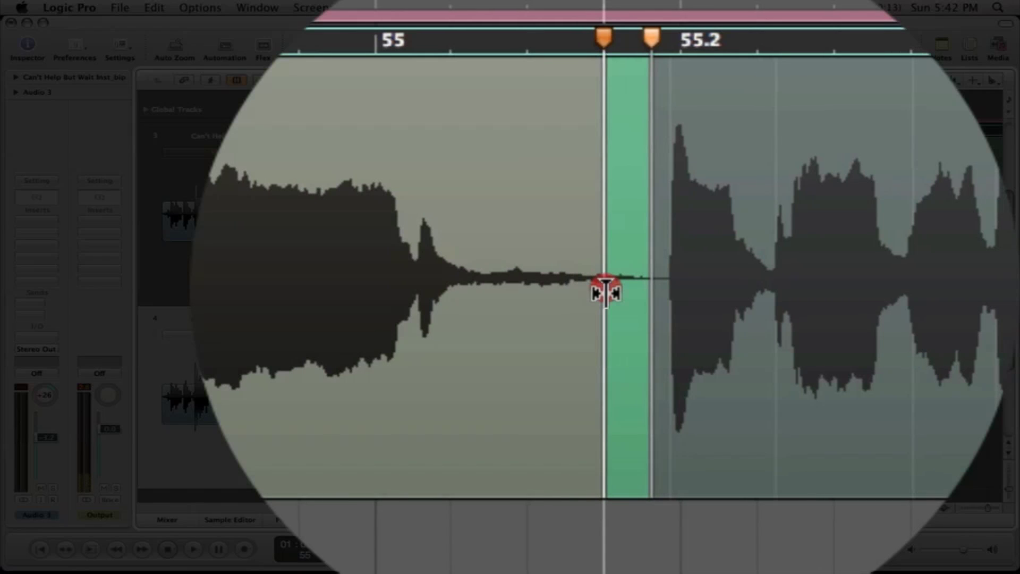
drag(606, 293, 606, 293)
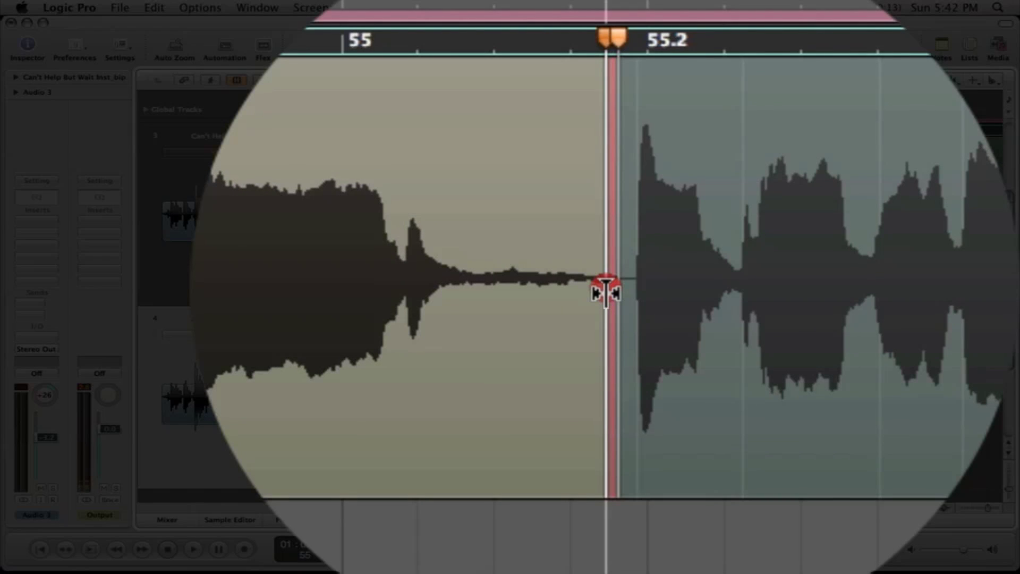
drag(605, 292, 606, 292)
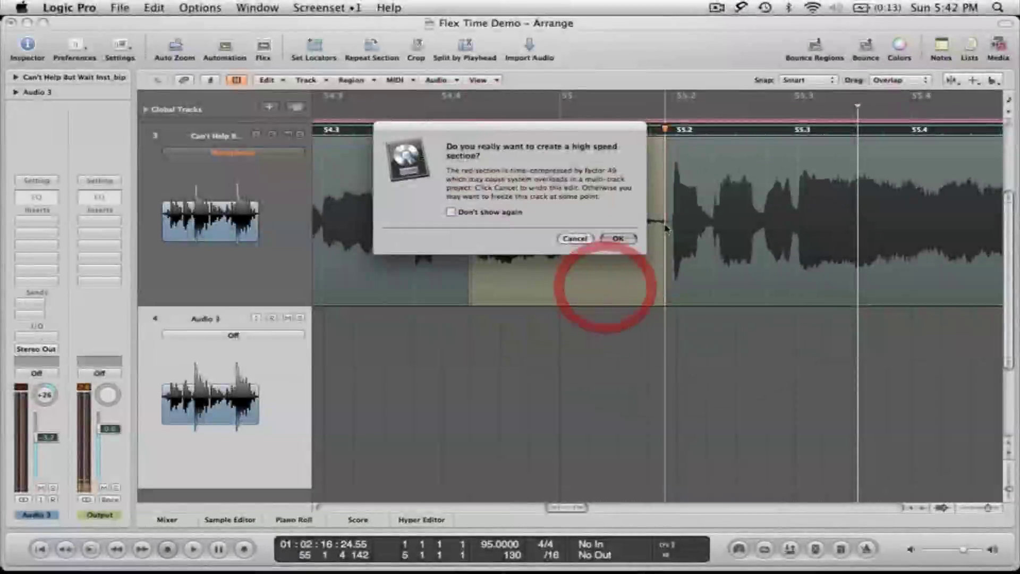
click(618, 239)
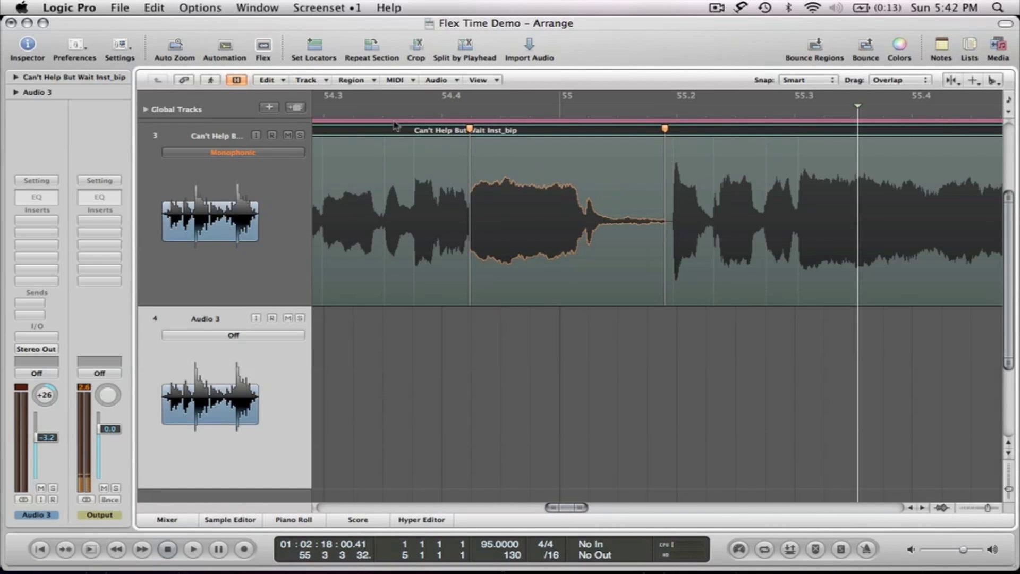
Step: Play back the stretched phrase around bar 55 twice, starting before the first flex marker
scroll(324, 117, left, 1)
scroll(323, 117, left, 3)
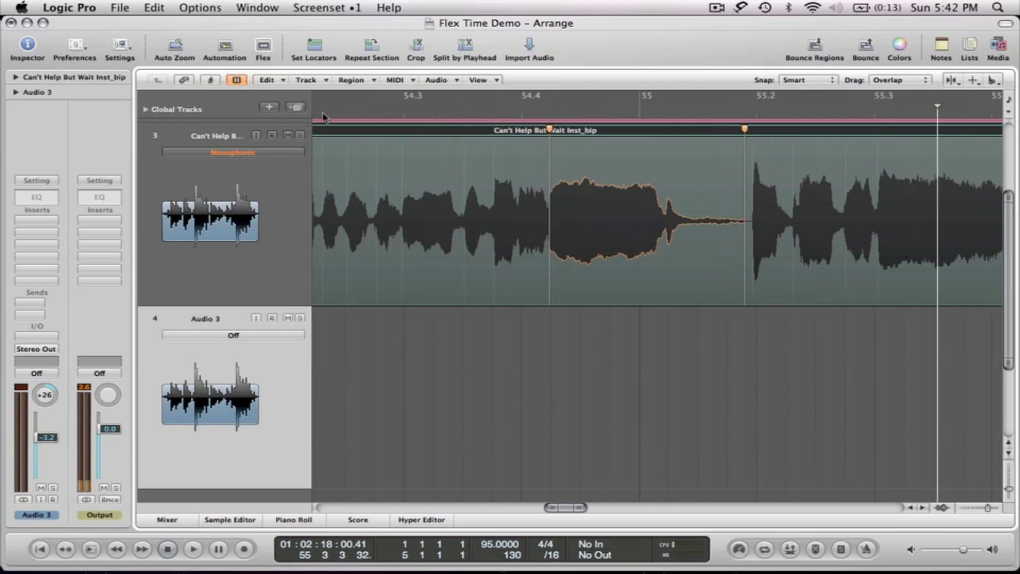
double_click(323, 117)
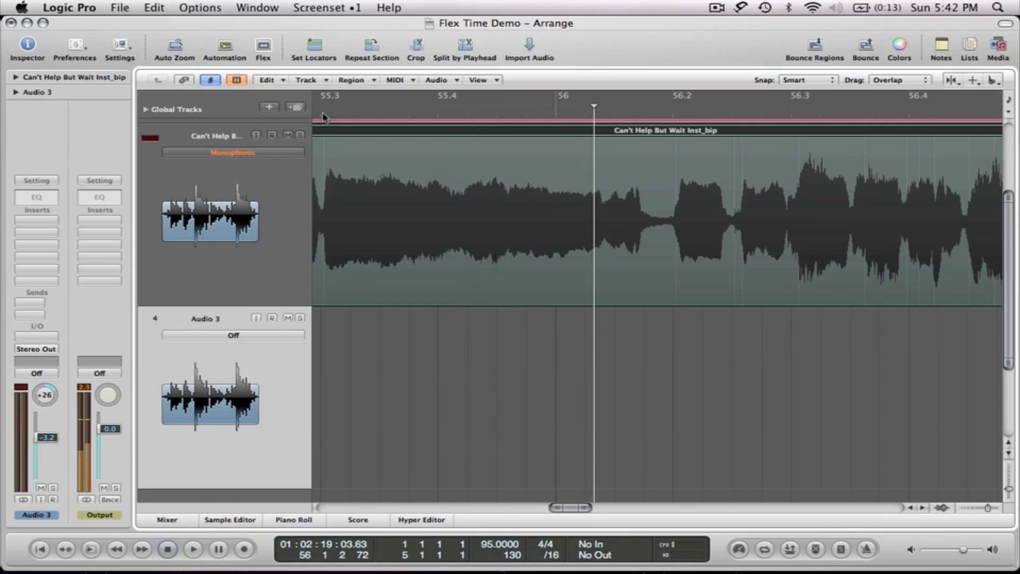
key(space)
scroll(395, 211, left, 6)
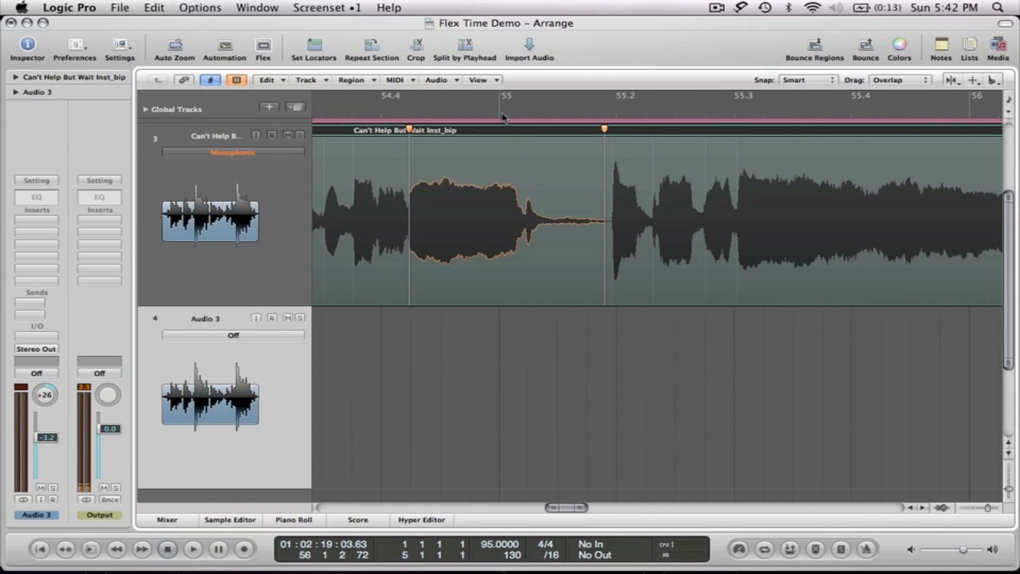
double_click(314, 111)
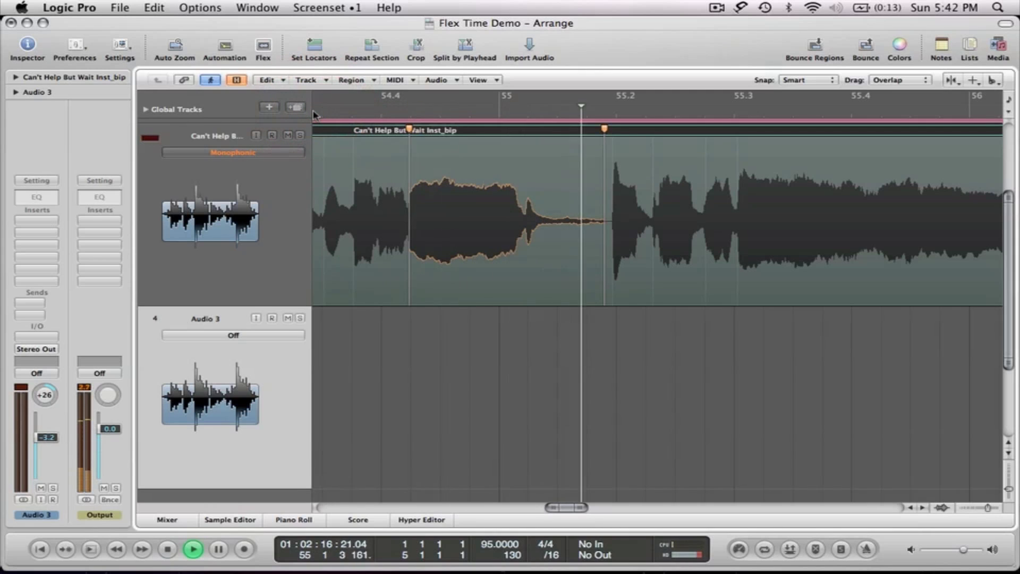
key(space)
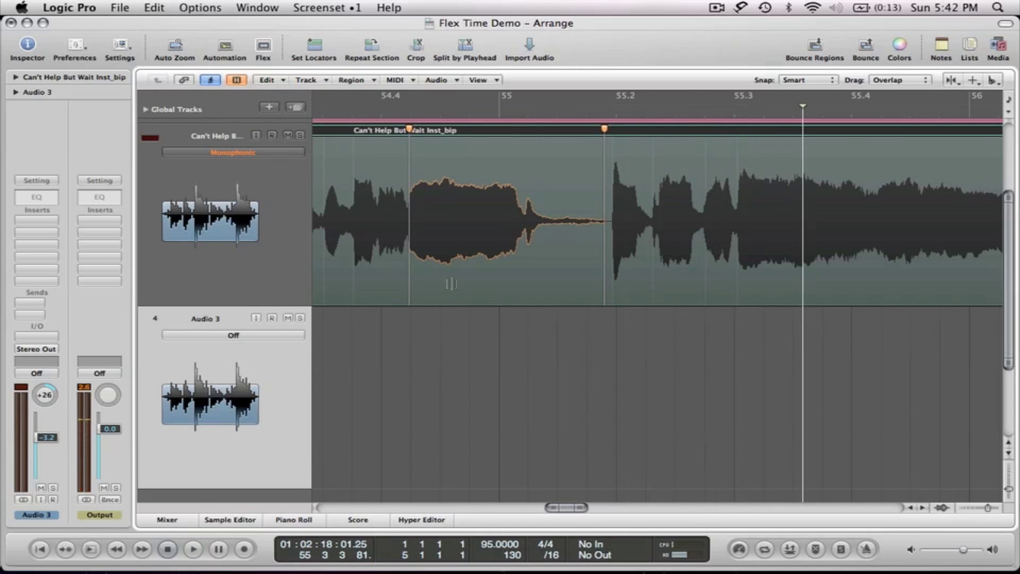
Step: Undo the last stretch of the phrase before 55.2 and play back the unstretched audio
key(super+z)
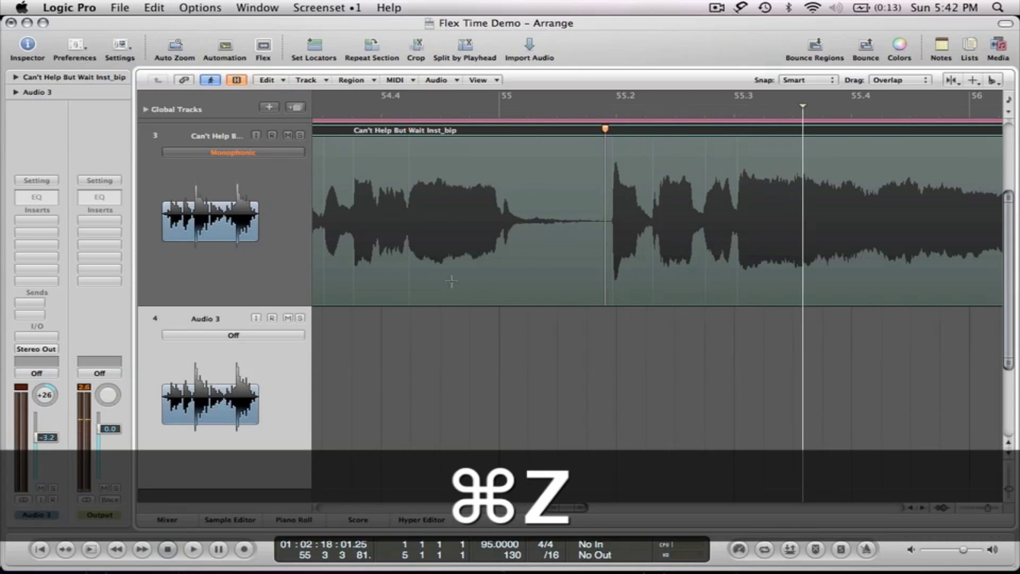
double_click(323, 111)
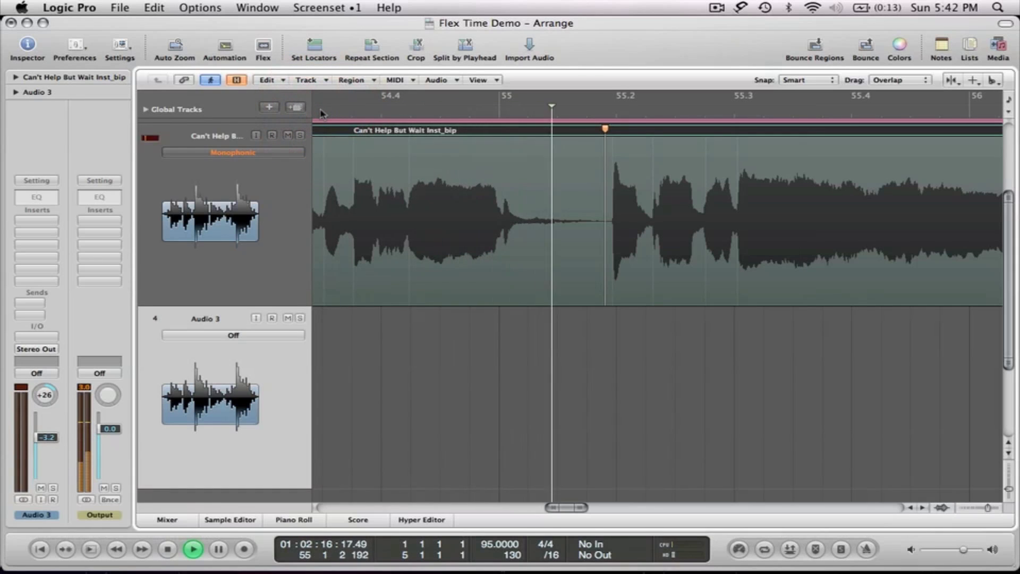
key(space)
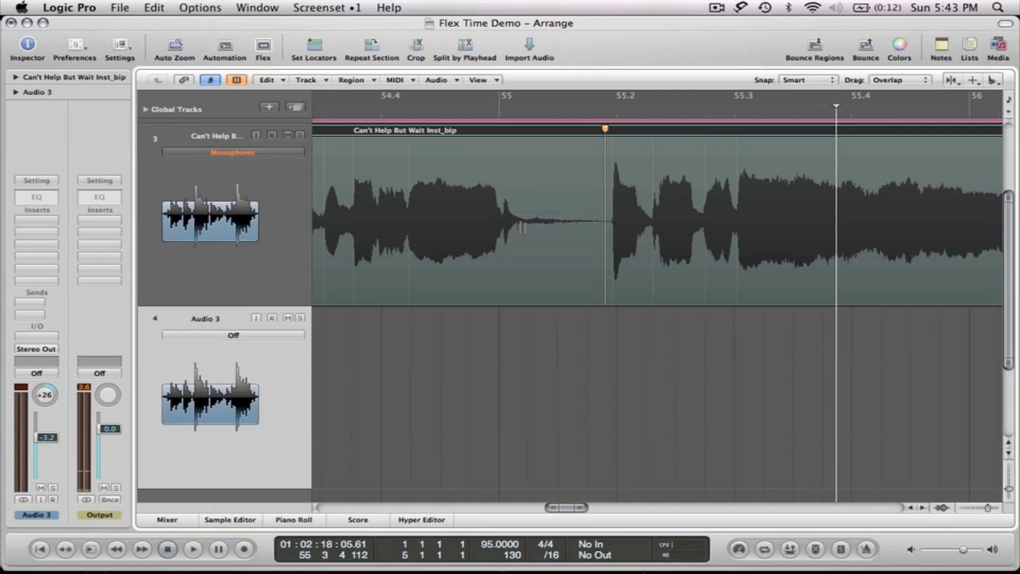
Step: Stretch the phrase ending after bar 55 up to the flex marker before 55.2 and play back the result
drag(520, 226, 604, 231)
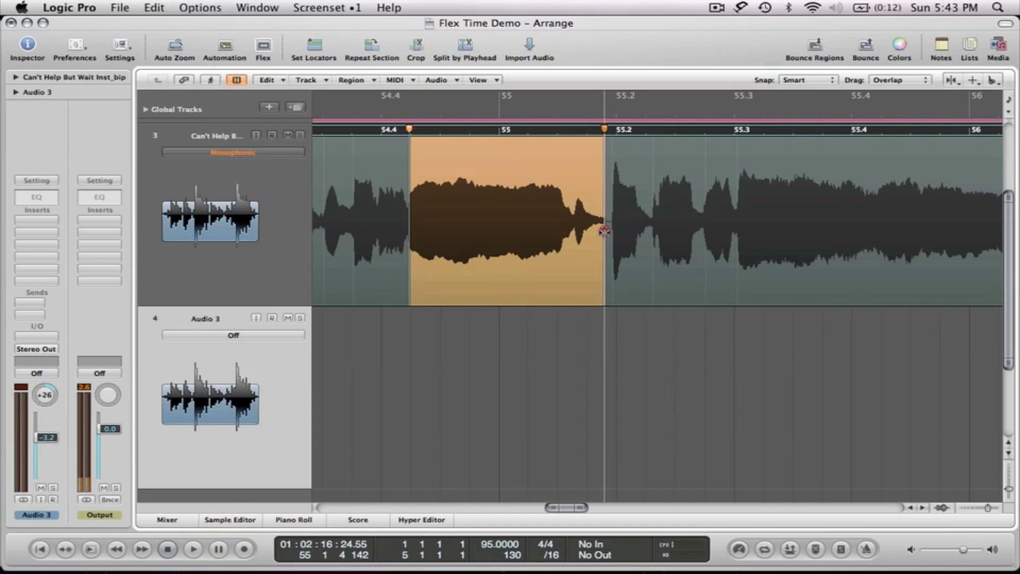
click(615, 237)
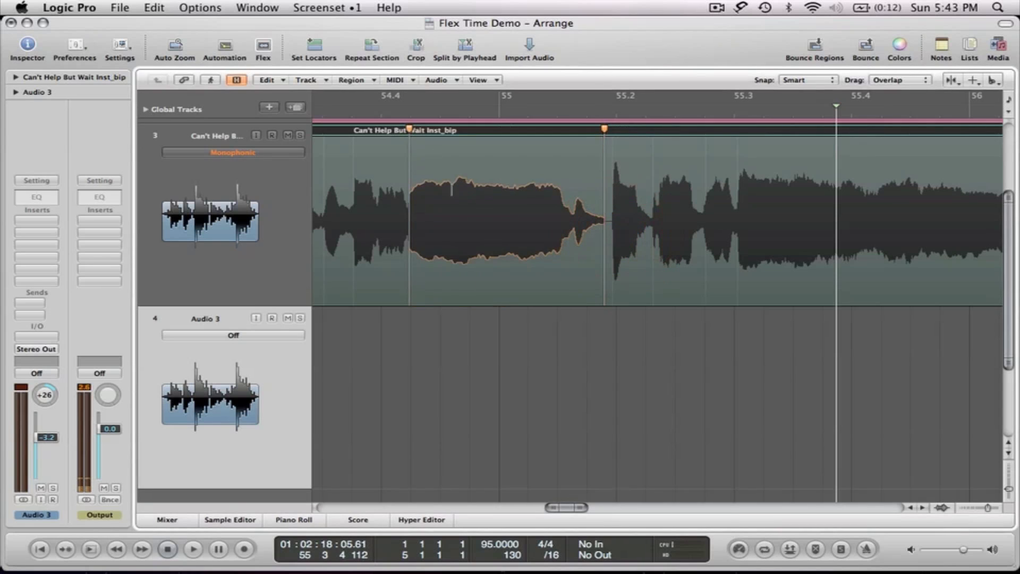
scroll(342, 116, left, 6)
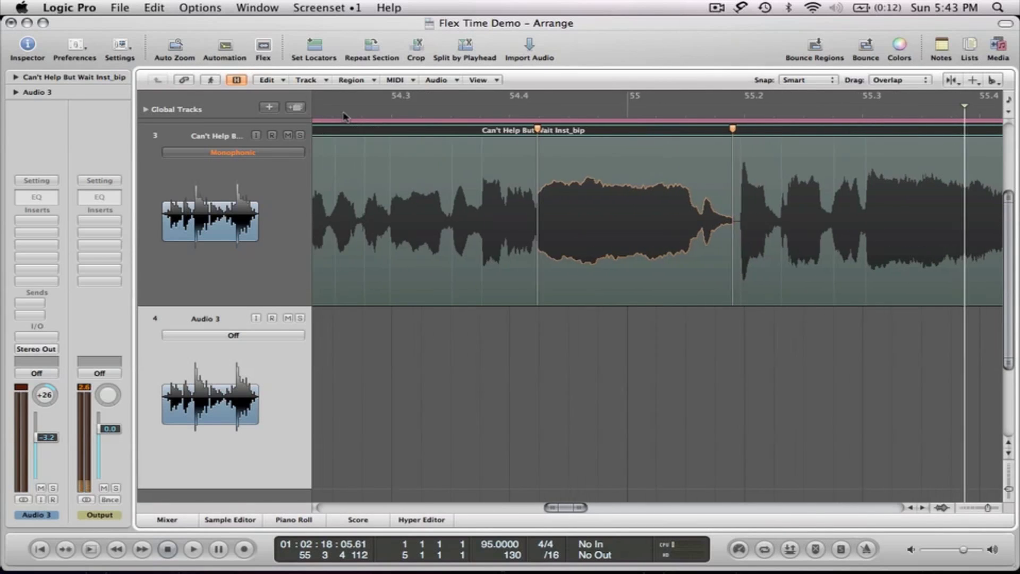
click(318, 116)
key(space)
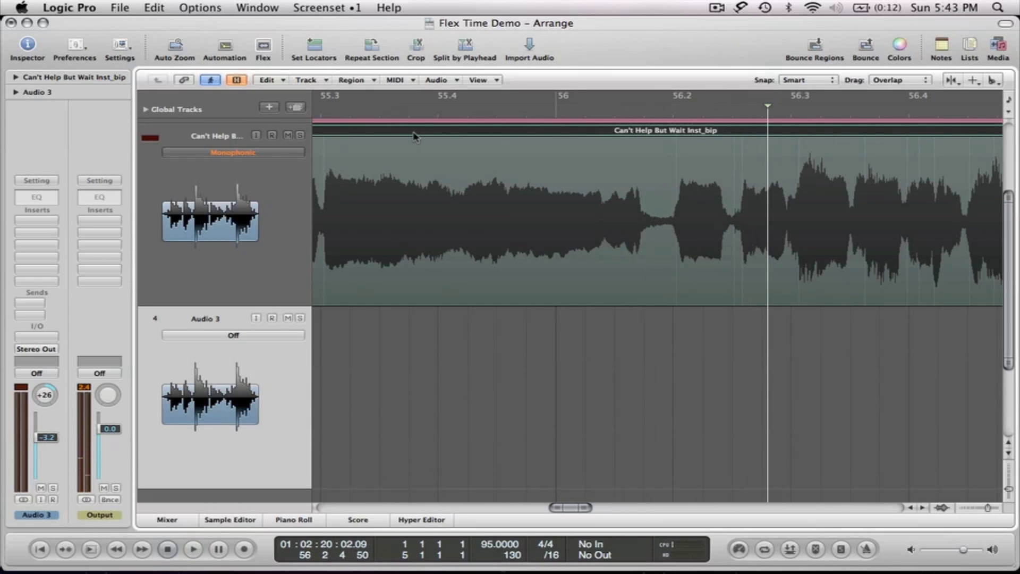
Step: Move the playhead to bar 53 and play through the stretched phrase with the timeline zoomed out
key(space)
key(comma)
key(comma)
key(comma)
key(slash)
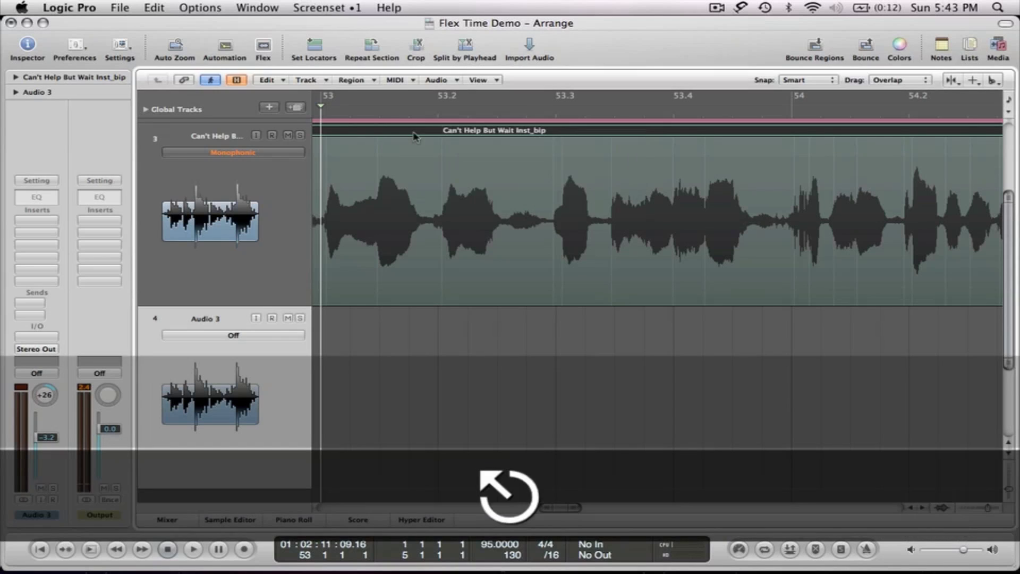
key(Return)
key(space)
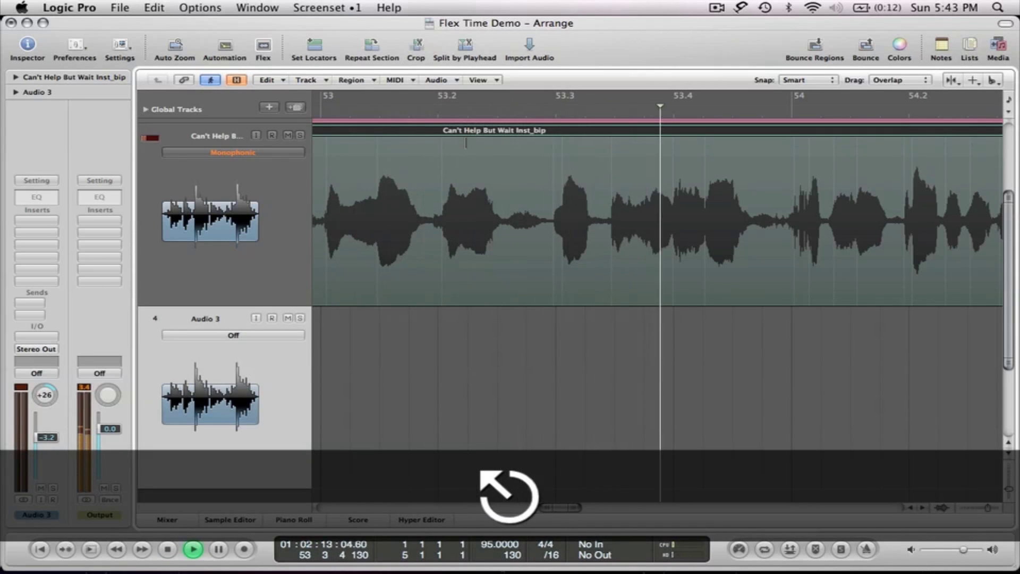
key(ctrl+alt+Left)
key(ctrl+alt+Left)
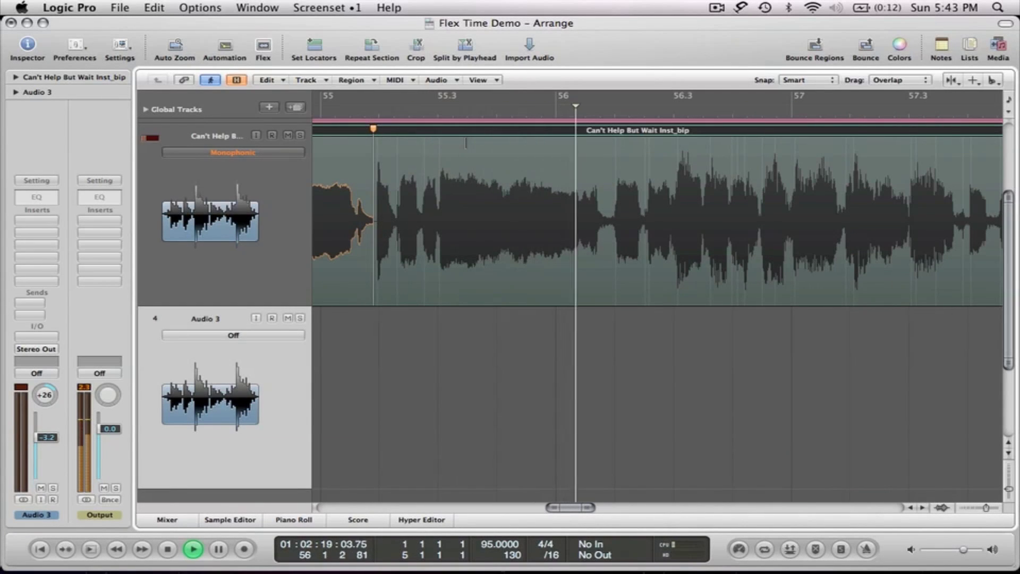
key(space)
Step: Try adding a single flex marker between 54.3 and the stretched phrase and moving it slightly earlier, and undo both changes
scroll(498, 172, left, 5)
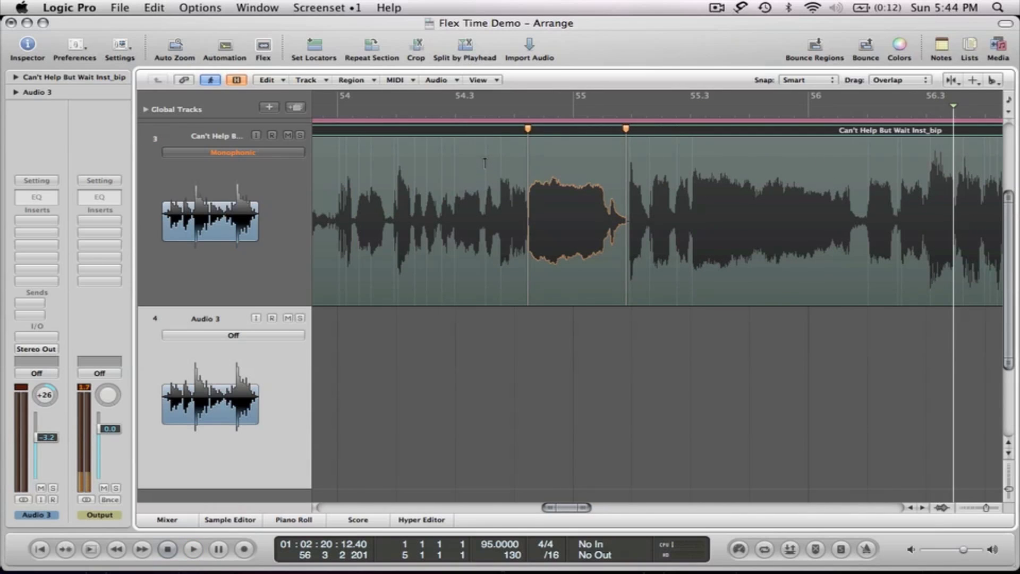
click(485, 163)
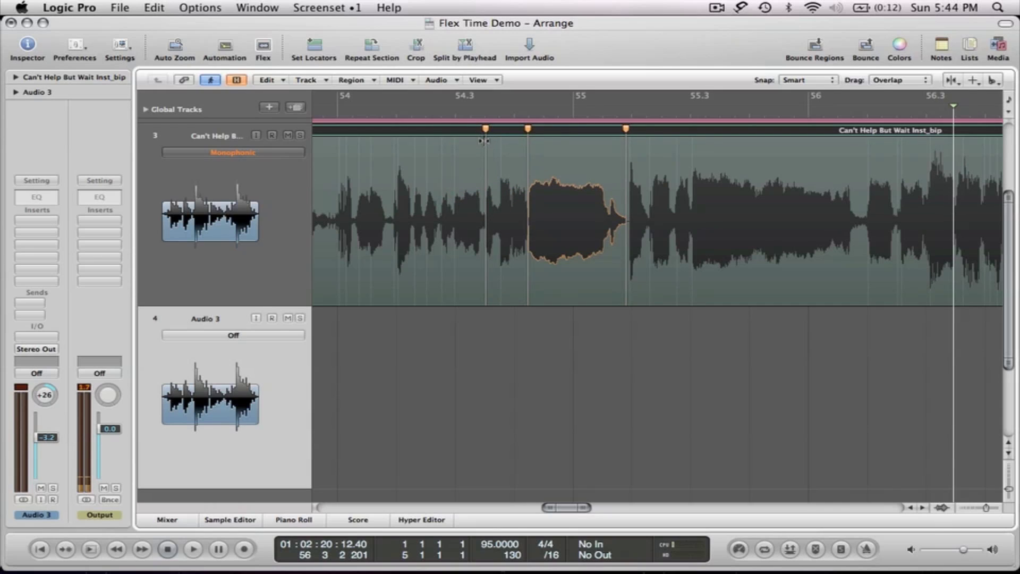
mouse_move(485, 150)
mouse_down()
mouse_move(458, 150)
mouse_move(509, 151)
mouse_move(480, 151)
mouse_up()
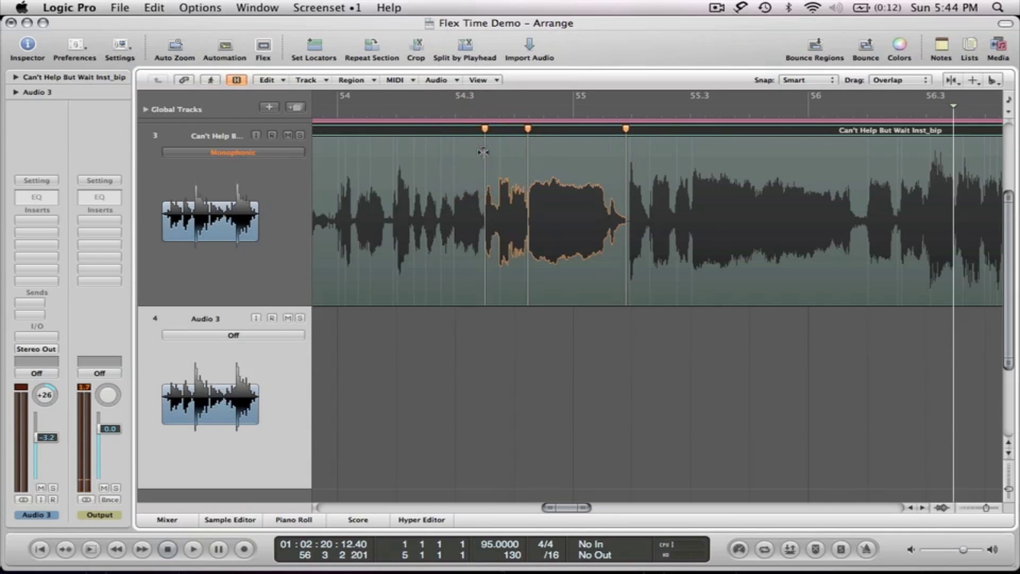
key(super+z)
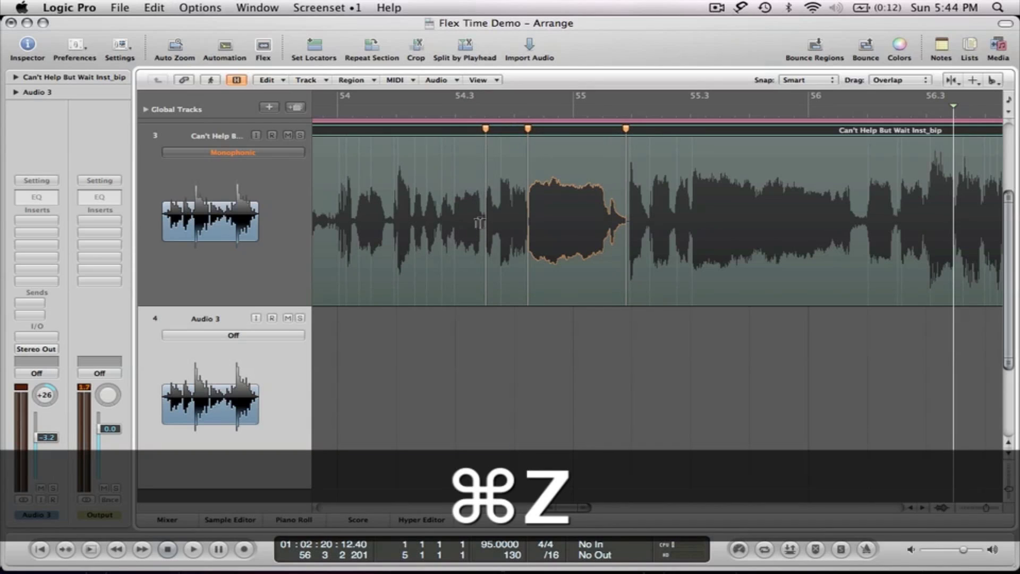
key(super+z)
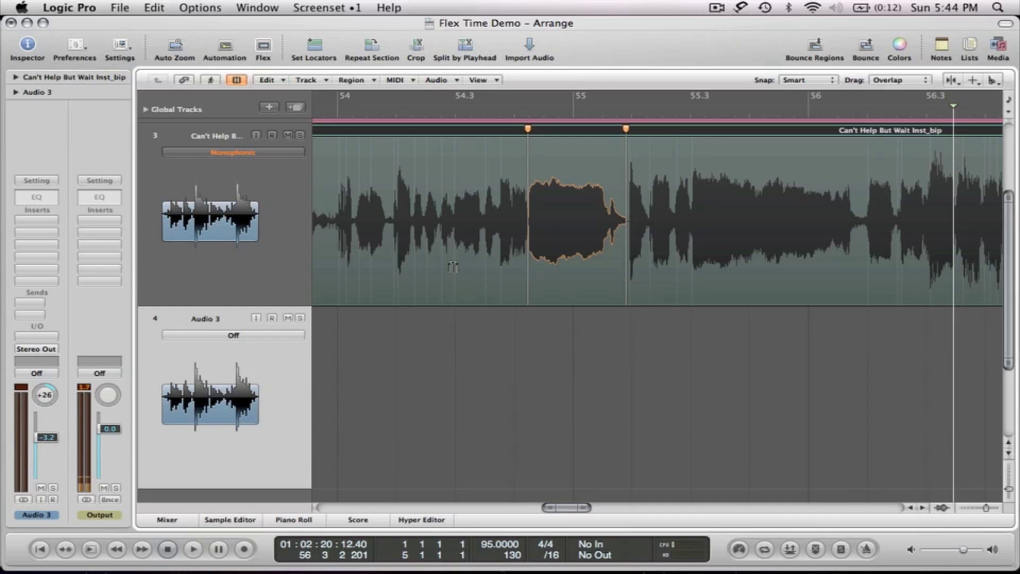
Step: Try adding a flex marker at 54.3 with markers on the surrounding transients, shifting it slightly later, and undo it
click(454, 271)
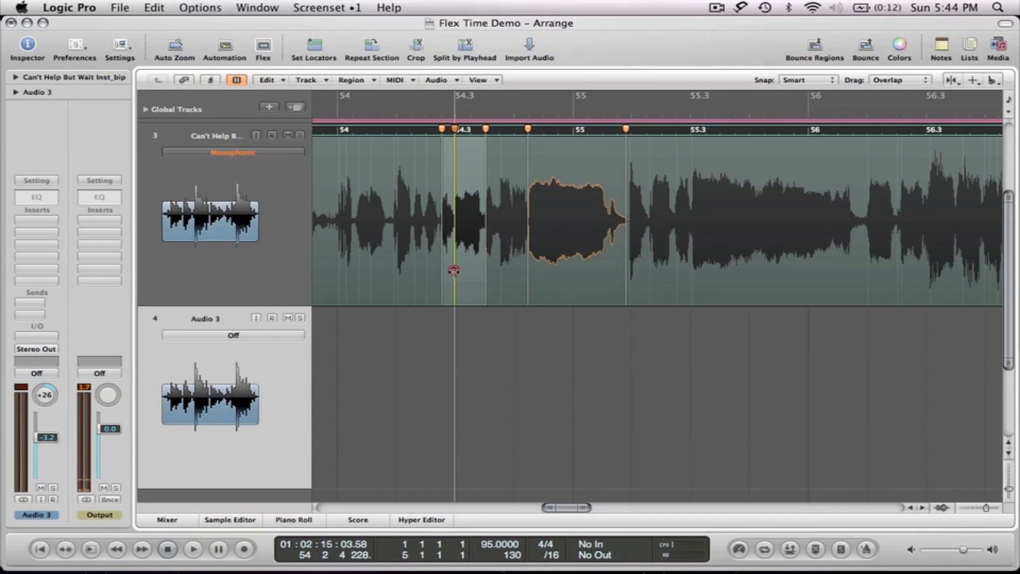
drag(454, 269, 463, 268)
key(super+z)
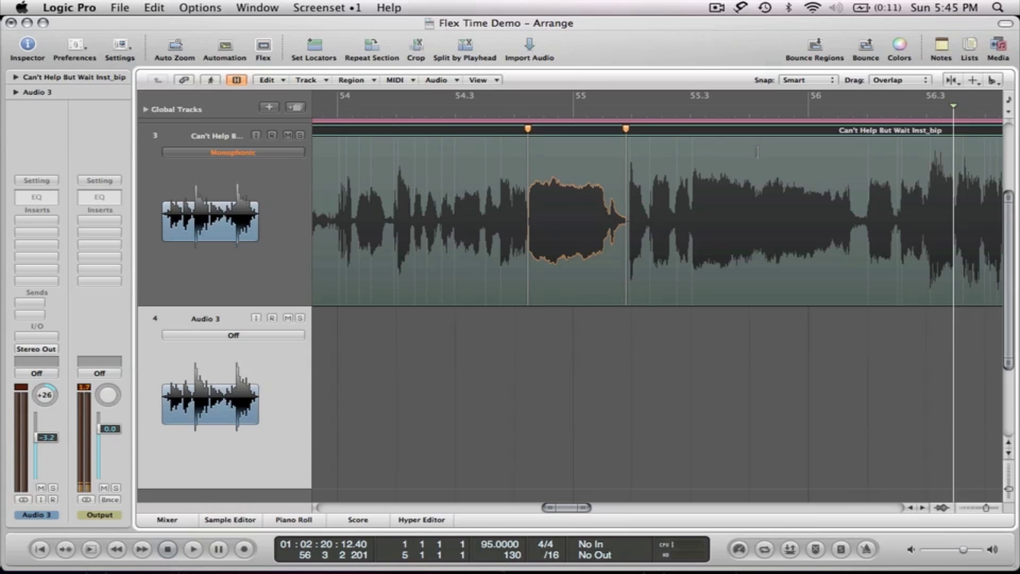
Step: Try adding and nudging a single flex marker within the sustained note after 55.3, and undo both changes
click(757, 152)
mouse_move(757, 153)
mouse_down()
mouse_move(777, 150)
mouse_move(760, 154)
mouse_up()
key(super+z)
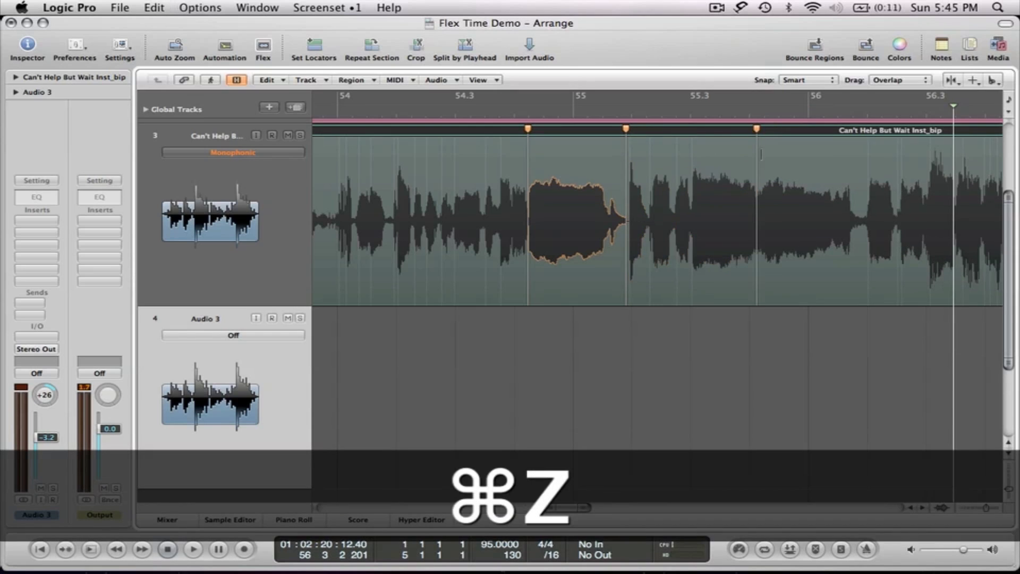
key(super+z)
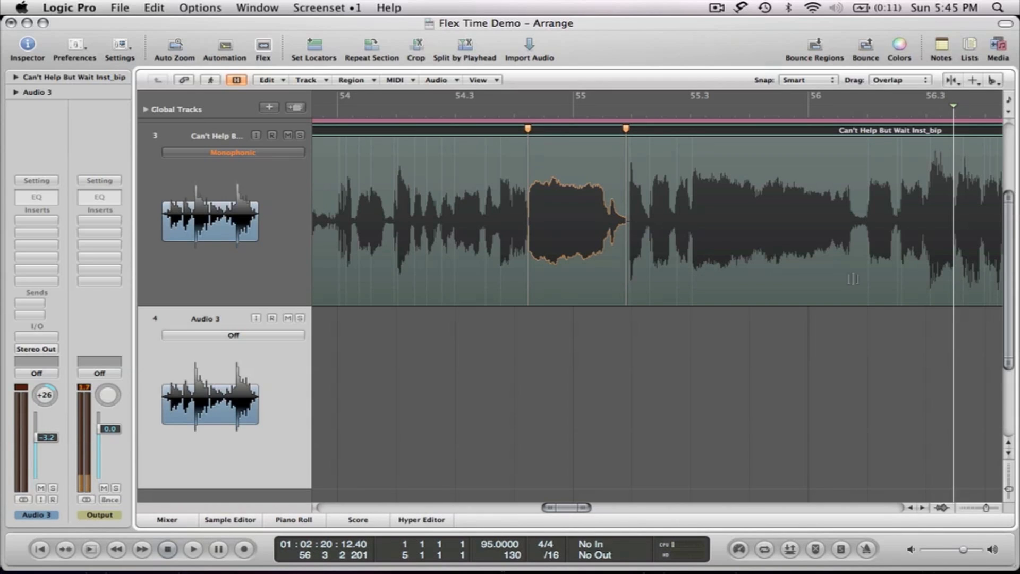
Step: Try moving a flex marker inside the sustained note after 55.3 later, with markers bounding the note's transients, and undo it
click(767, 280)
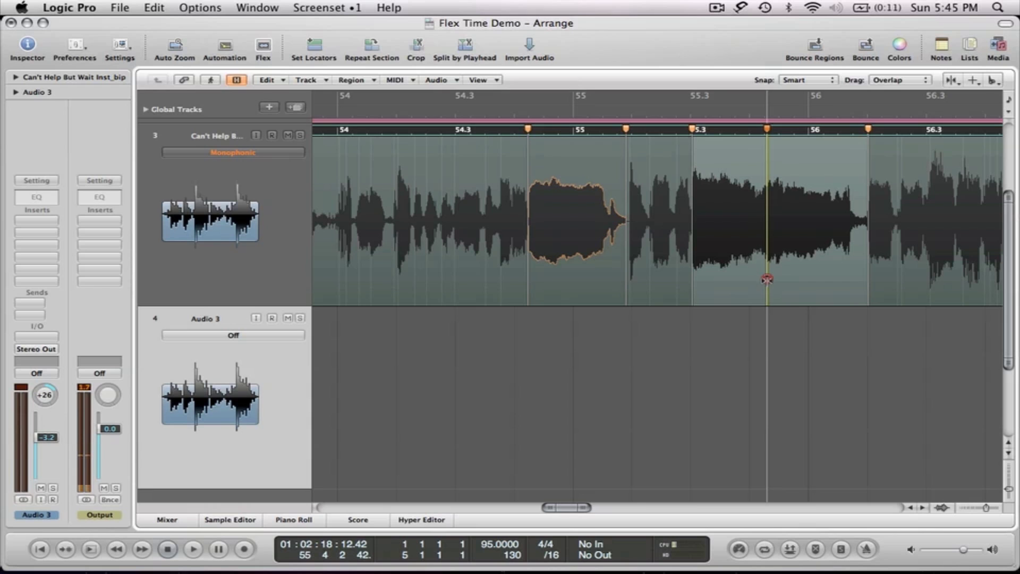
mouse_move(767, 279)
mouse_down()
mouse_move(802, 269)
mouse_move(785, 270)
mouse_up()
key(super+z)
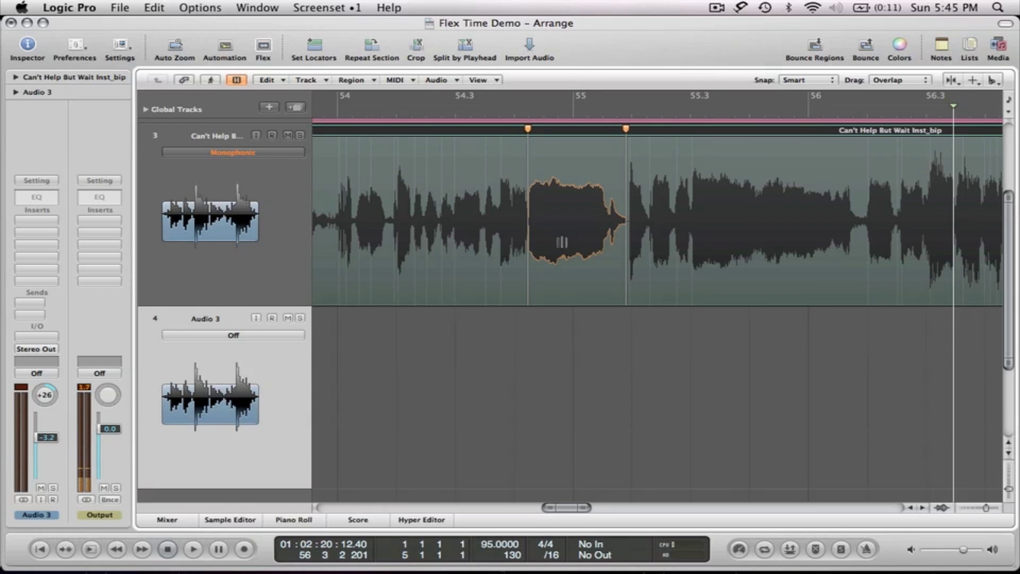
Step: Return to the start of the song, zoom in on track 3 around bars 6 to 8, and play the phrases there twice
key(Return)
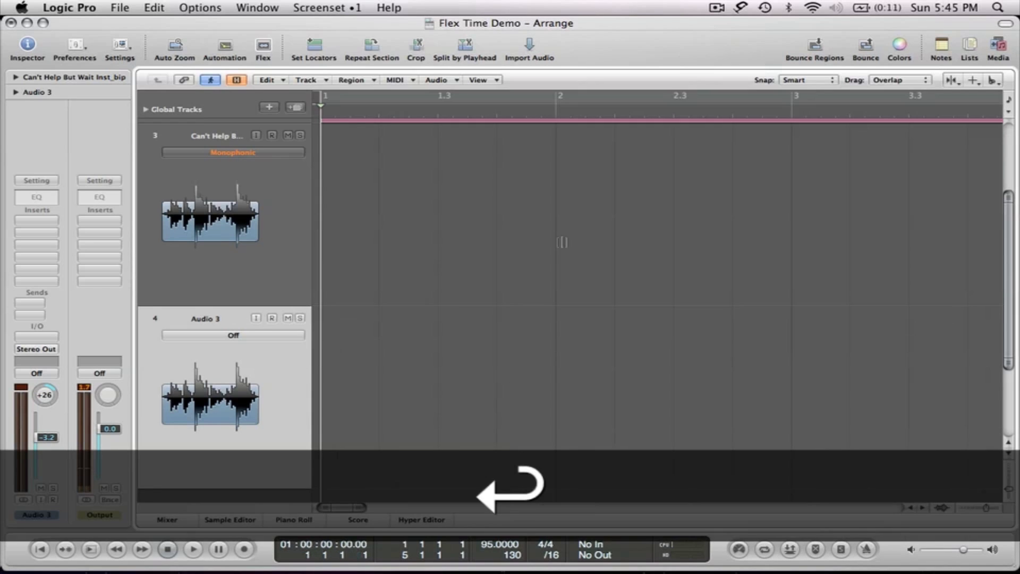
ctrl+alt+click(599, 240)
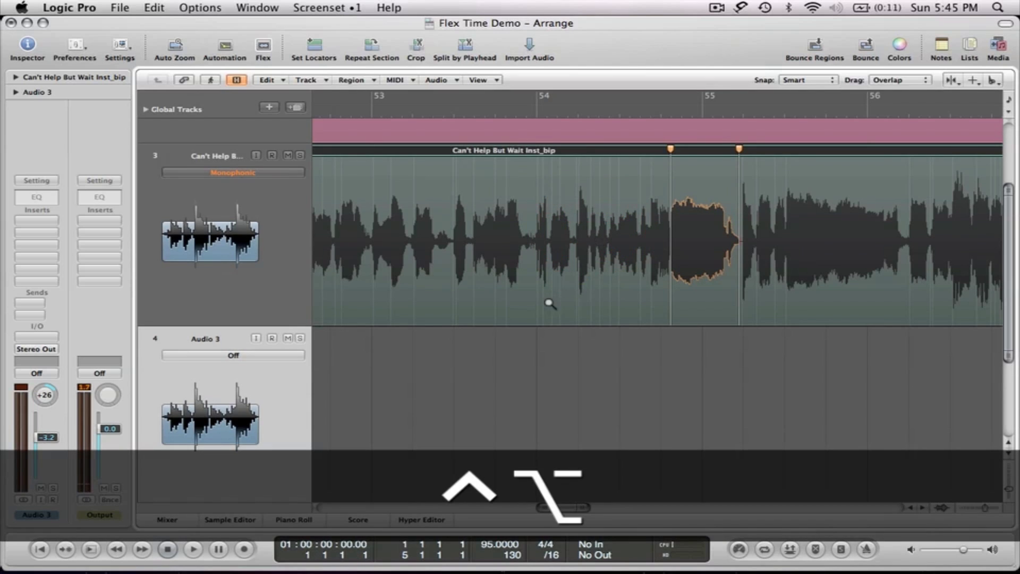
ctrl+alt+click(540, 338)
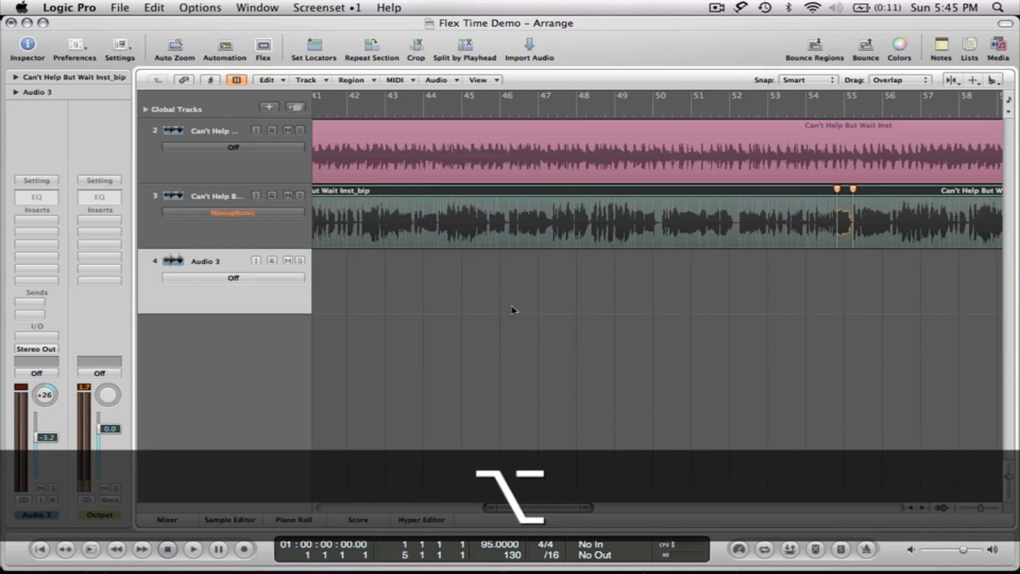
key(Return)
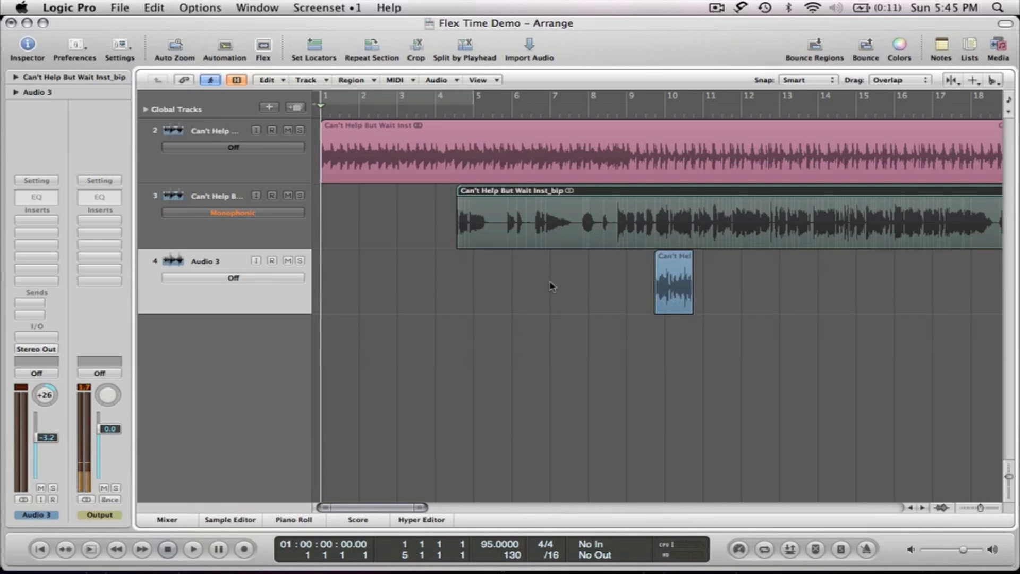
key(ctrl+alt)
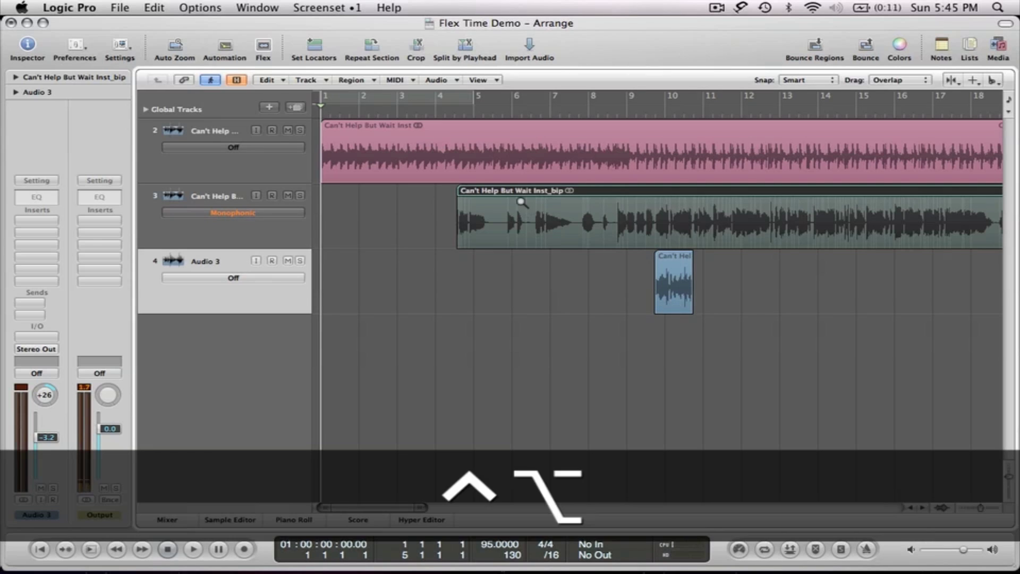
drag(493, 189, 604, 259)
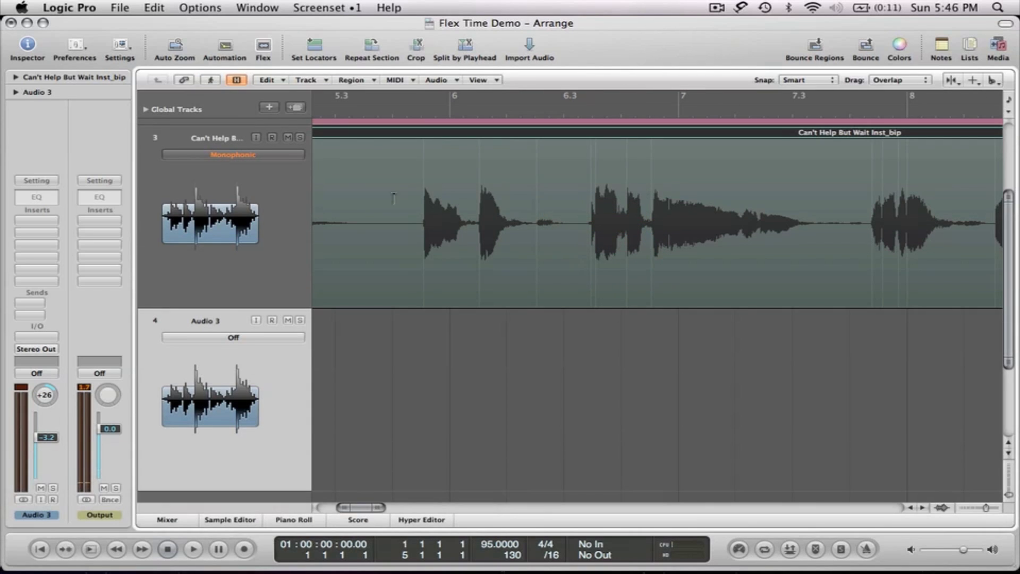
double_click(327, 109)
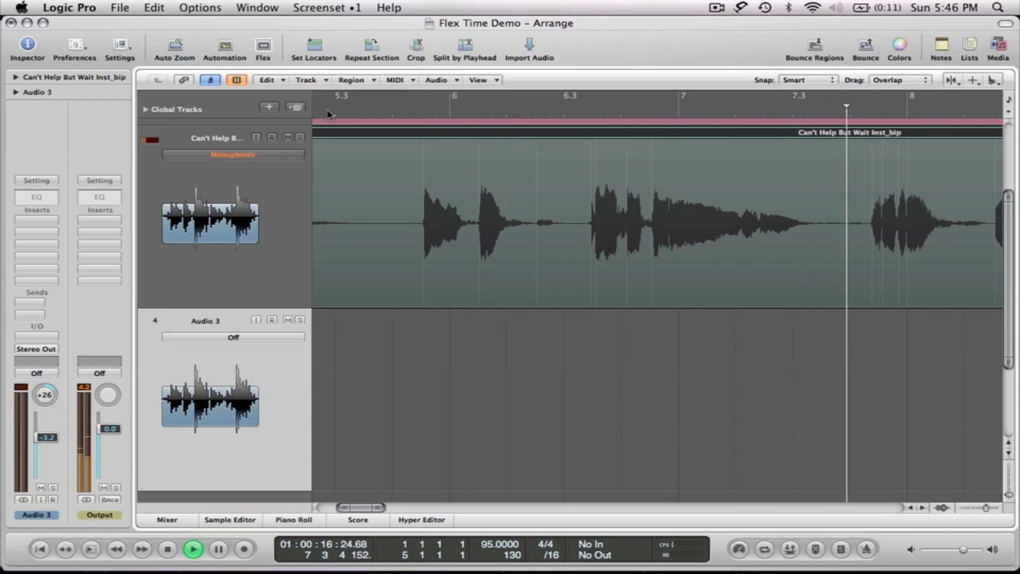
key(space)
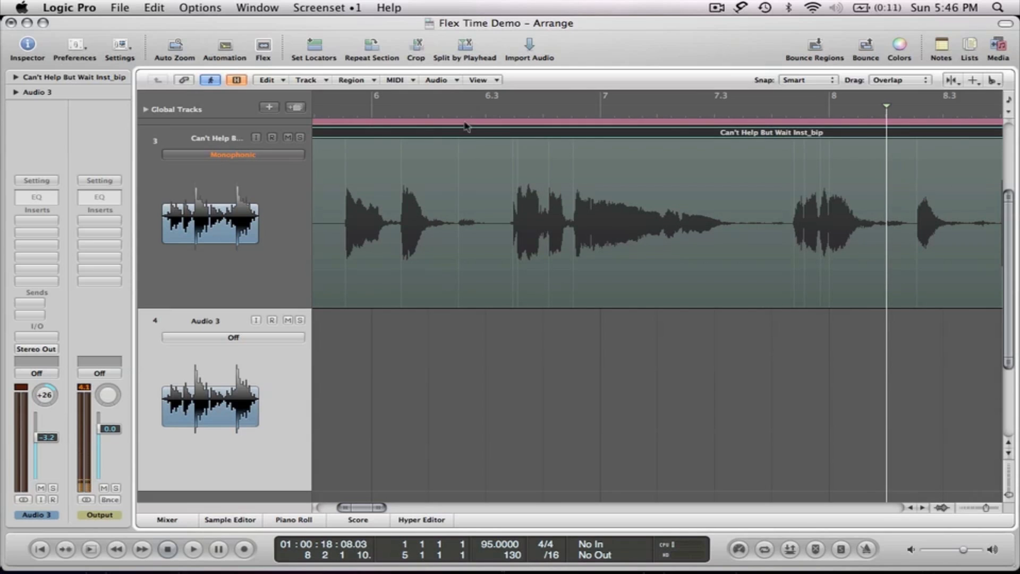
double_click(442, 108)
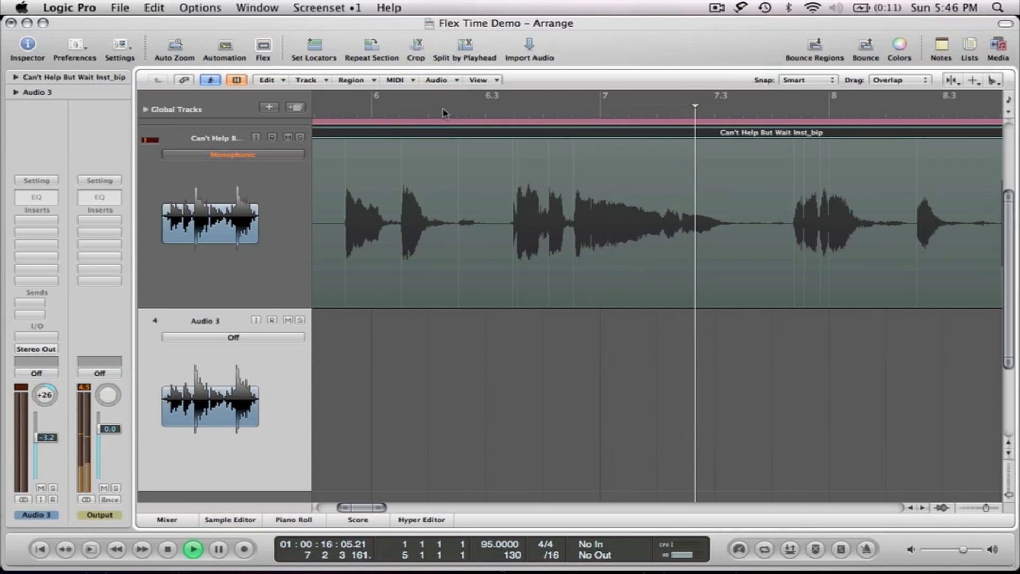
key(space)
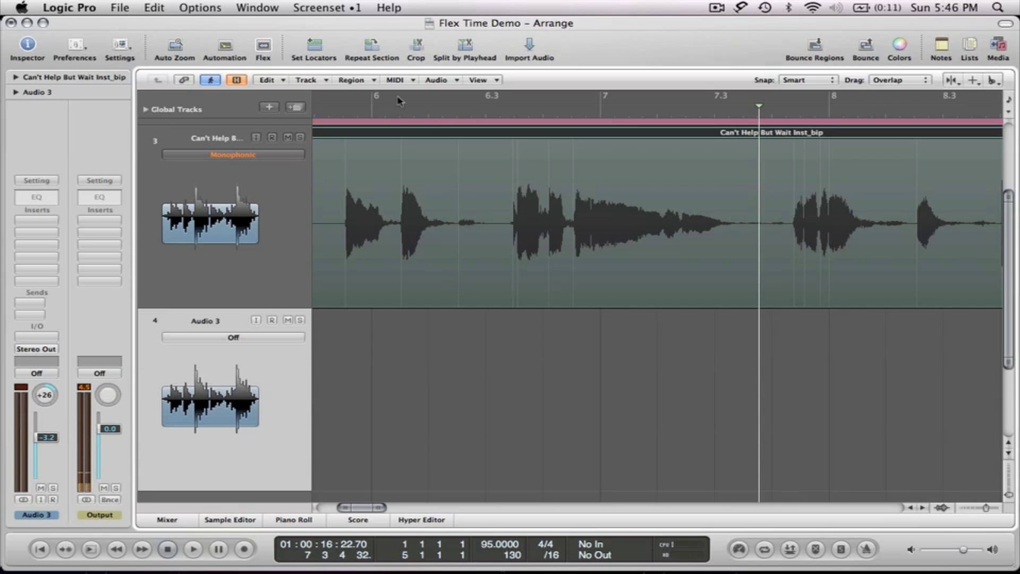
Step: Hide the flex view and switch to the Pointer tool
click(263, 46)
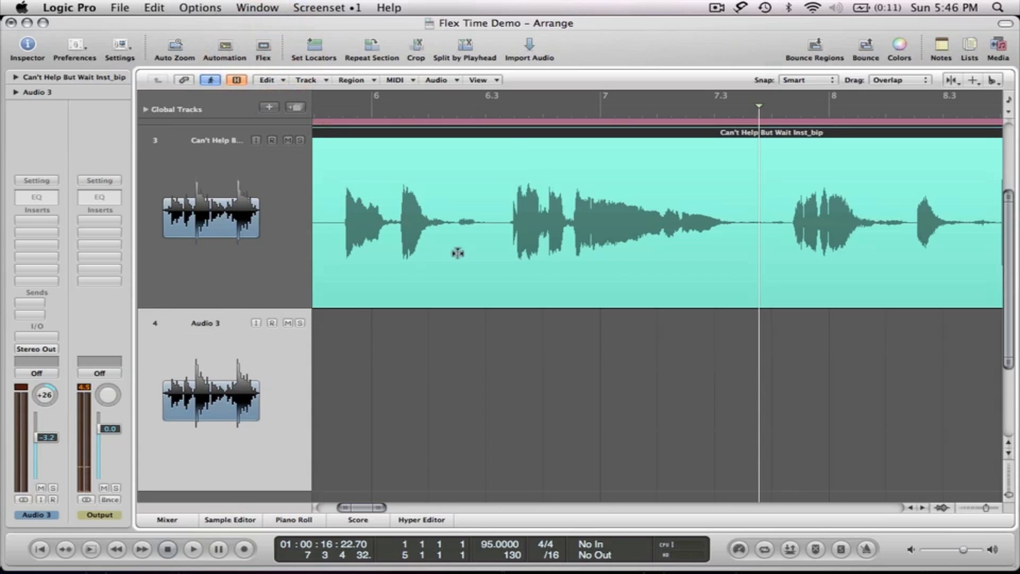
key(Escape)
click(503, 204)
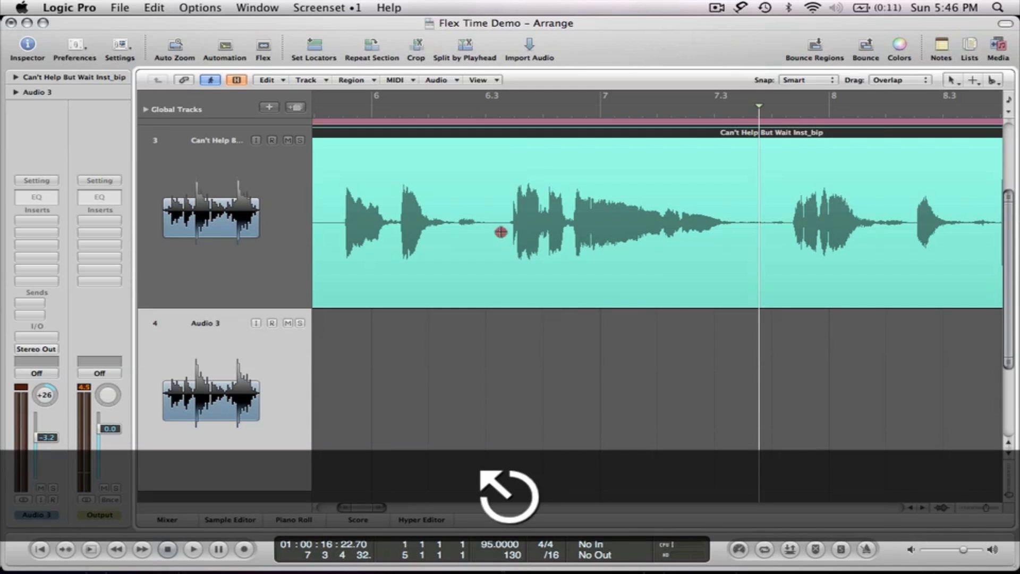
Step: Try separating the phrase from just after 6.3 to just past 7.3 with the Marquee tool and moving it earlier, and undo it
drag(501, 232, 739, 237)
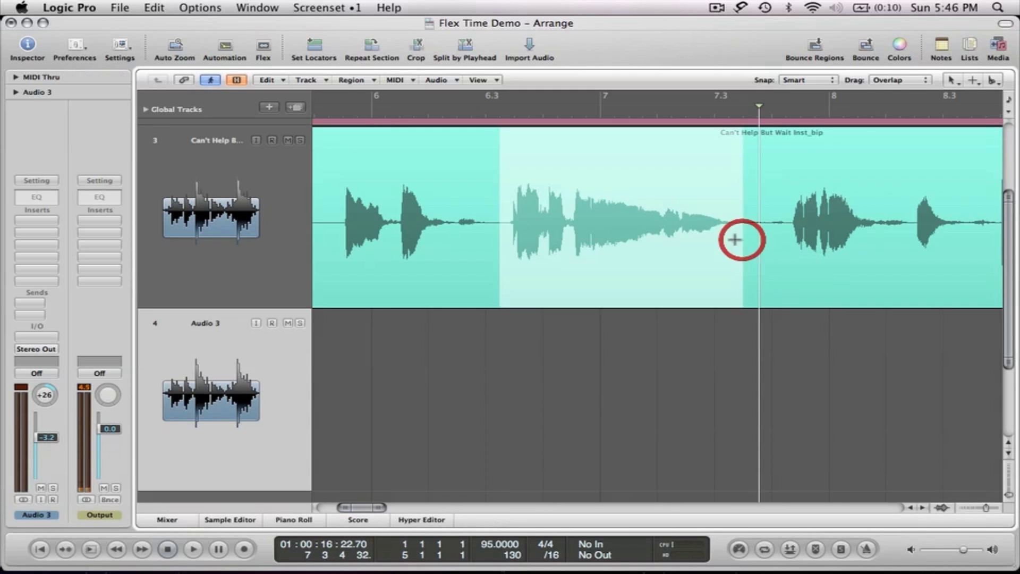
click(629, 181)
drag(607, 190, 577, 192)
key(super+z)
key(super+z)
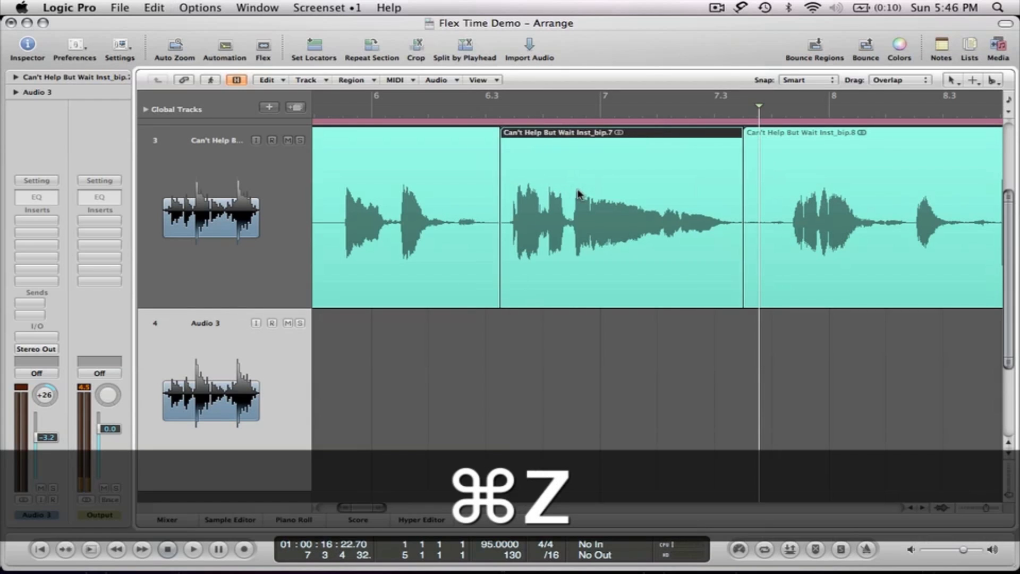
Step: Undo the phrase's separation into its own region, clear the marquee selection and show the flex view
key(super+z)
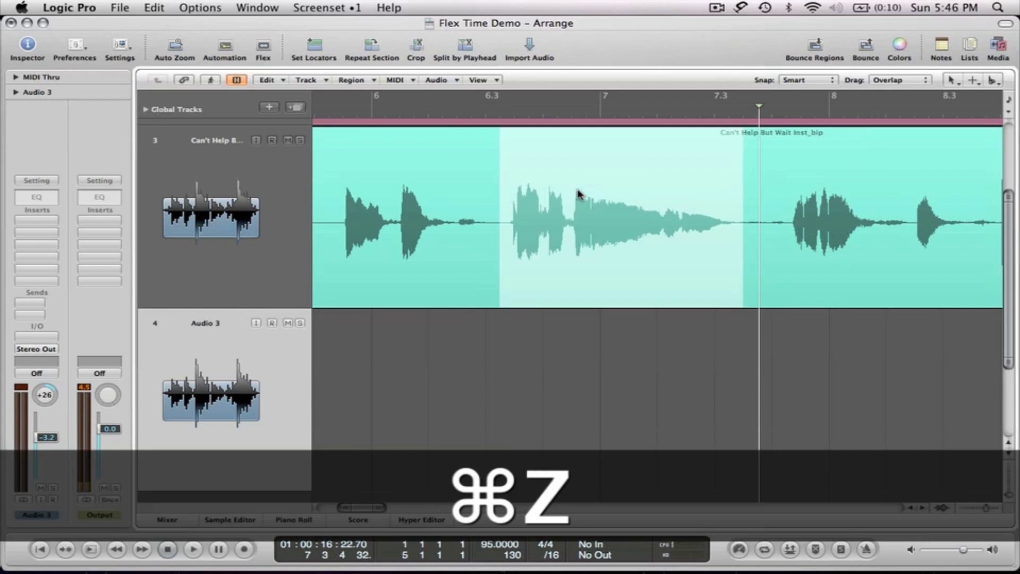
click(561, 323)
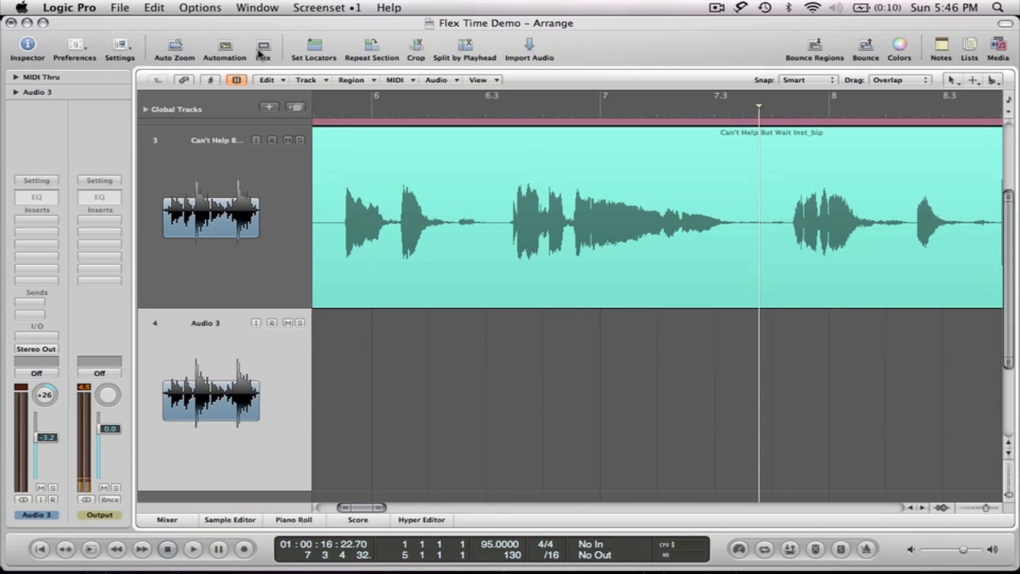
click(261, 52)
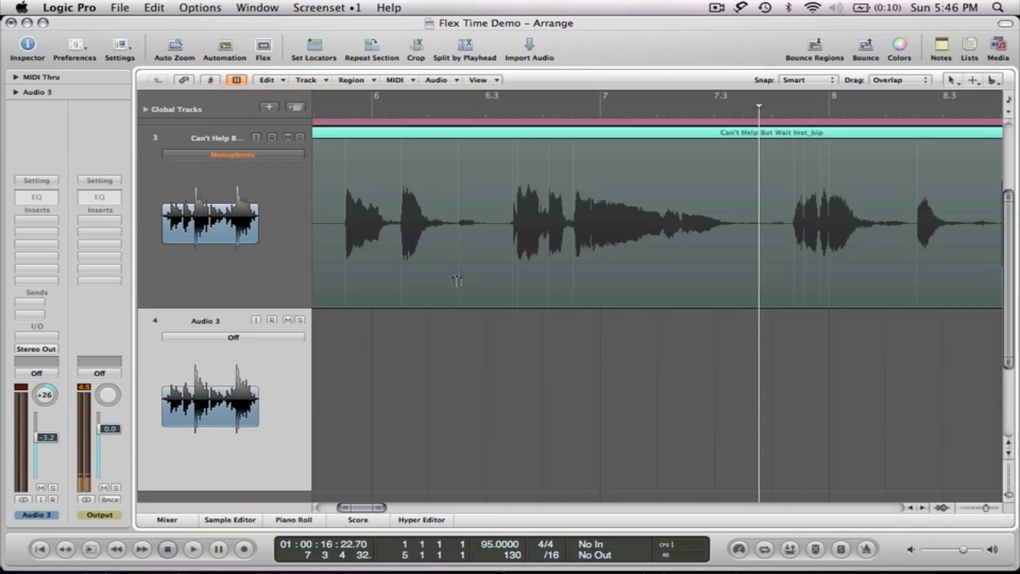
Step: Marquee-select and audition the phrase from just after 6.3 to just past 7.3, then bound it with flex markers and move it slightly later
key(super)
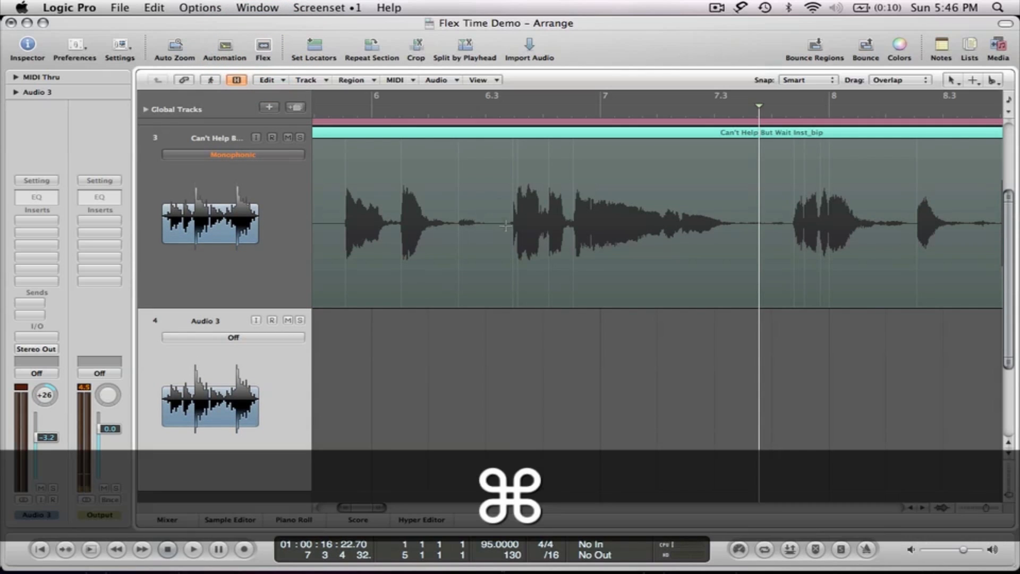
drag(503, 223, 742, 229)
key(space)
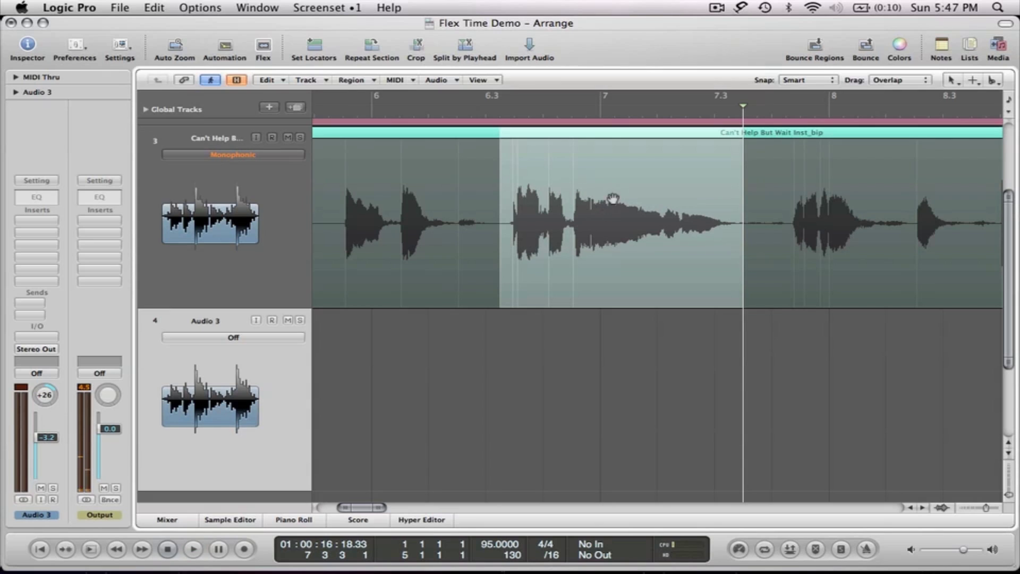
click(596, 175)
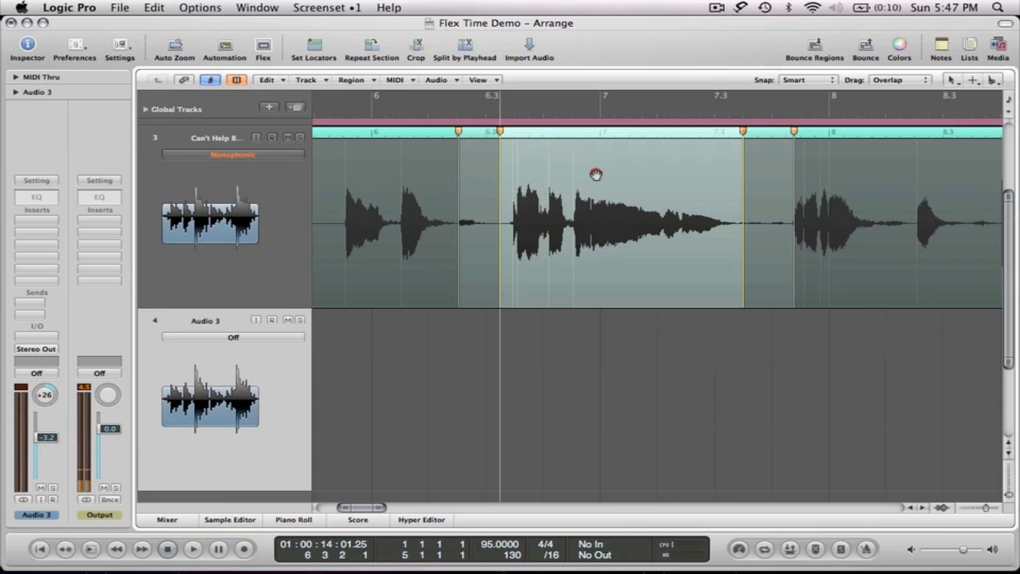
drag(595, 174, 630, 190)
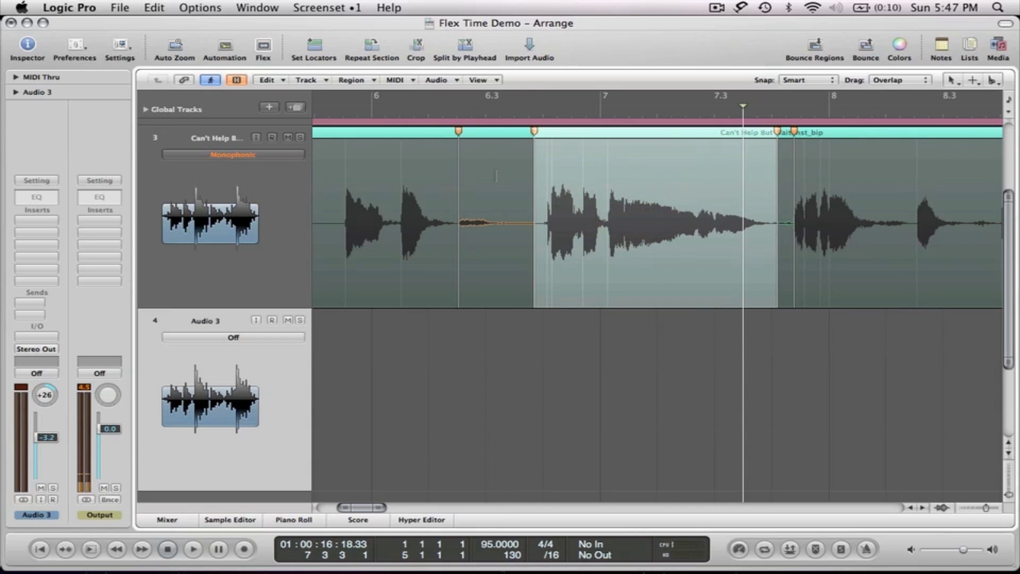
Step: Play the moved phrase, clear the marquee selection, and replay the passage from just after bar 5
scroll(328, 117, left, 4)
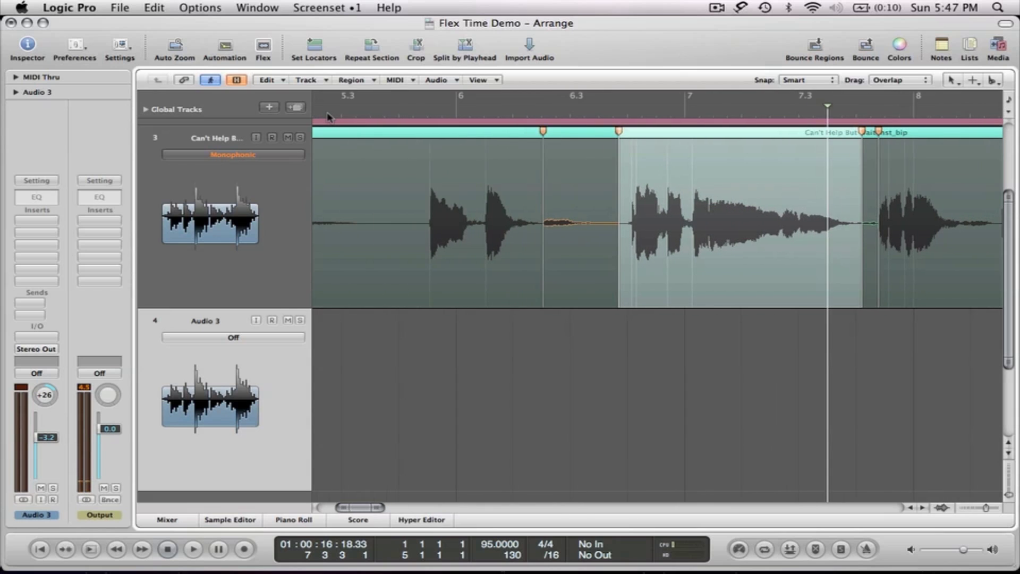
double_click(328, 114)
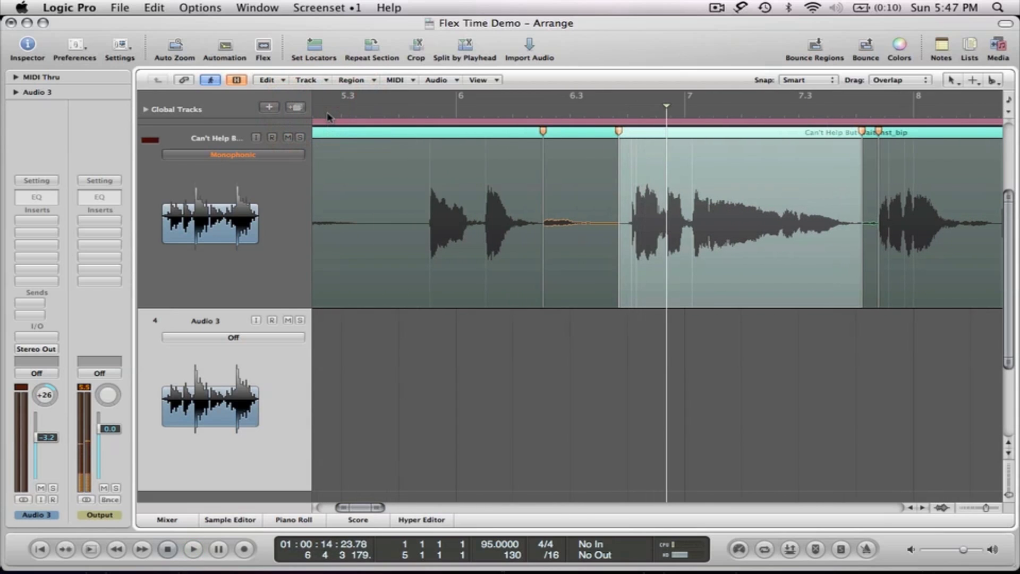
click(346, 341)
scroll(368, 138, left, 4)
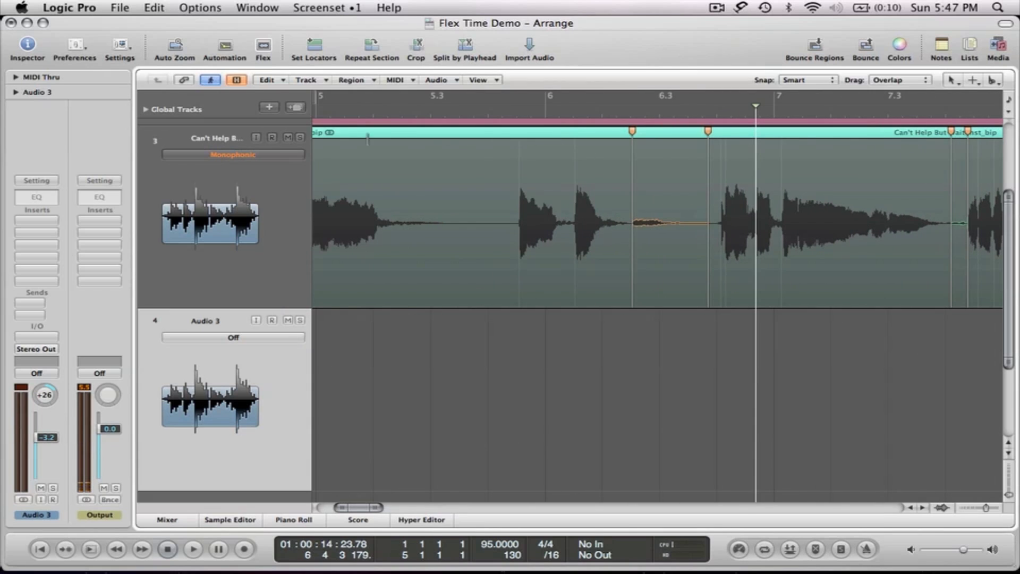
double_click(335, 116)
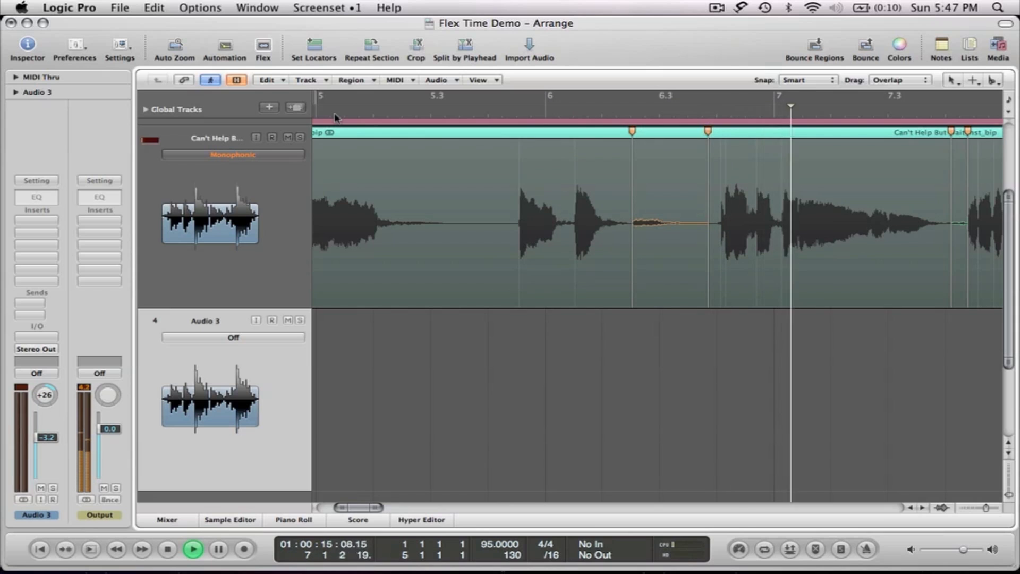
key(space)
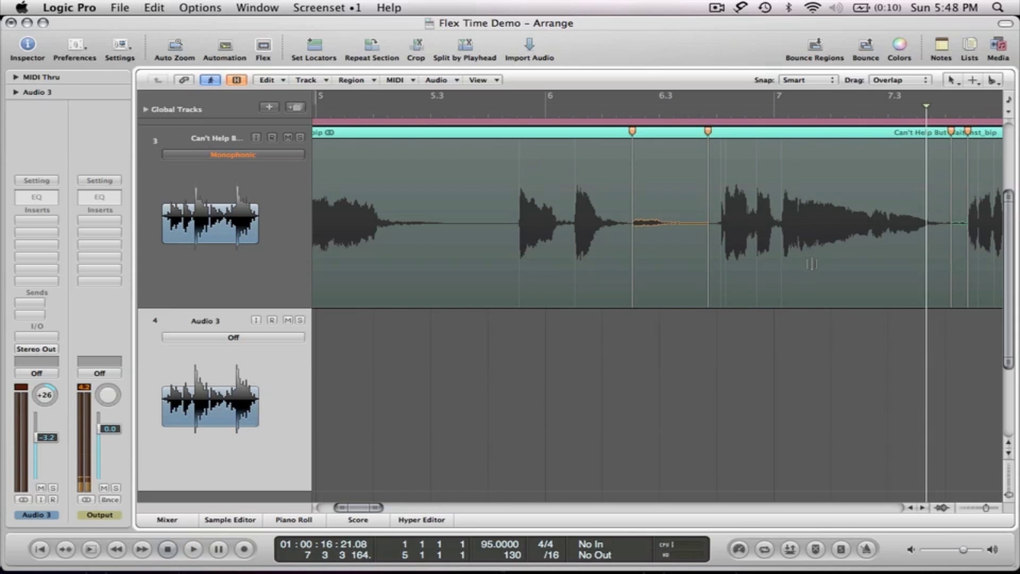
scroll(815, 178, right, 3)
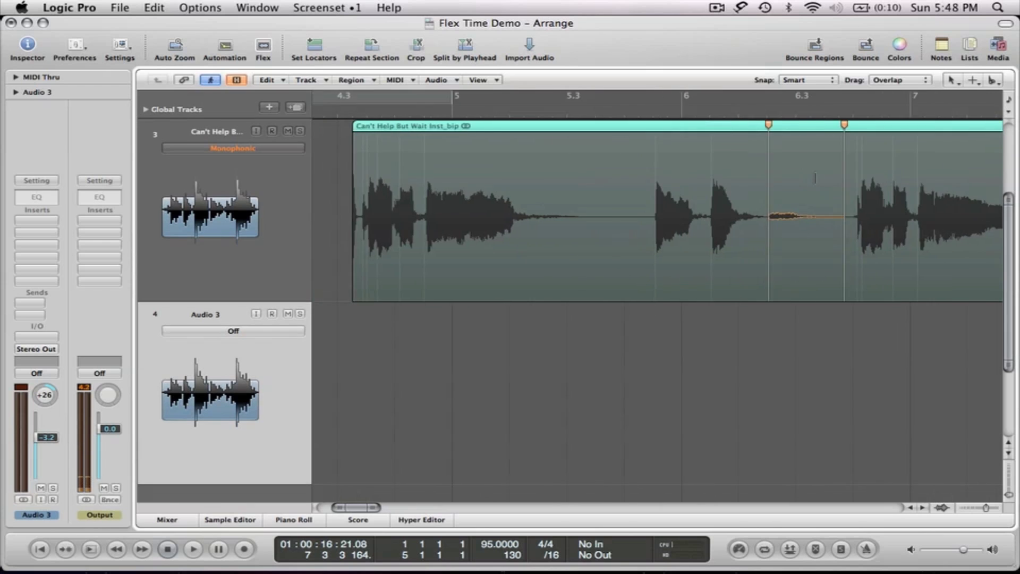